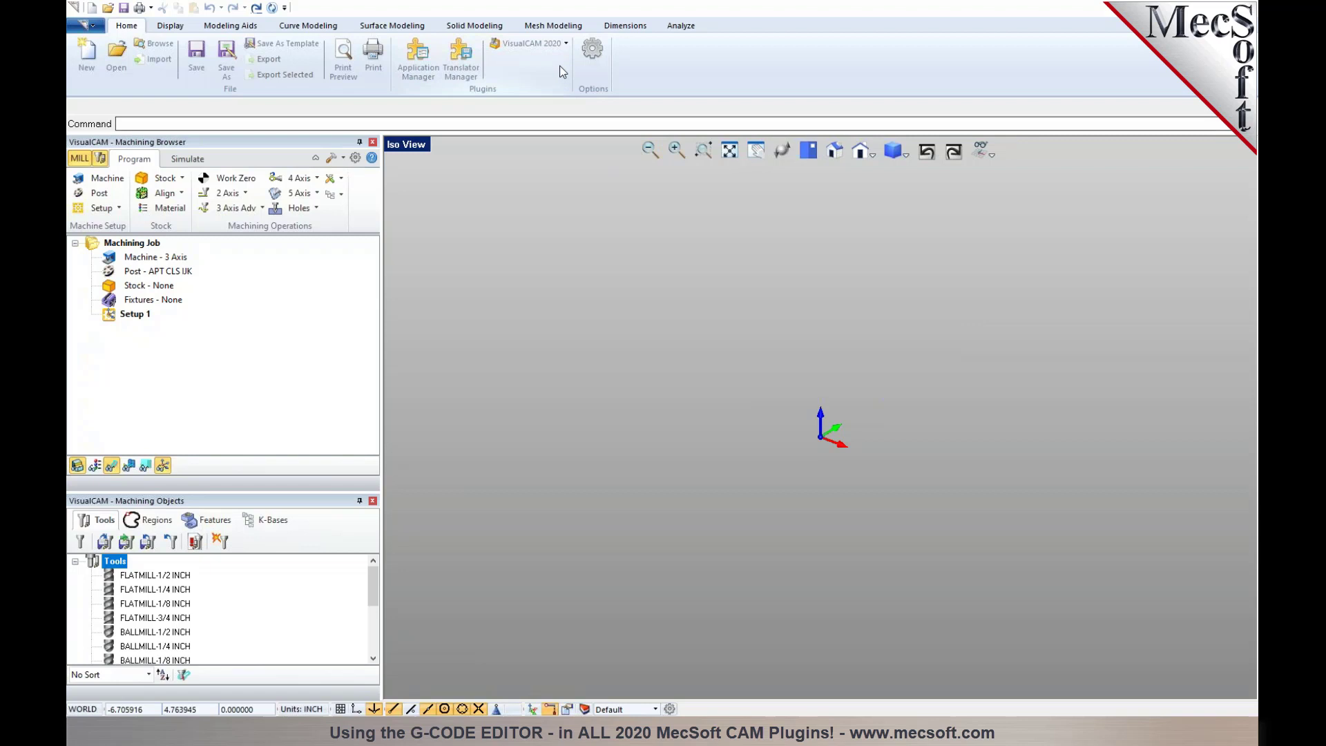
# Switch VisualCAM 2020 from milling to G-CODE EDITOR mode using the plugin dropdown.
pyautogui.click(565, 44)
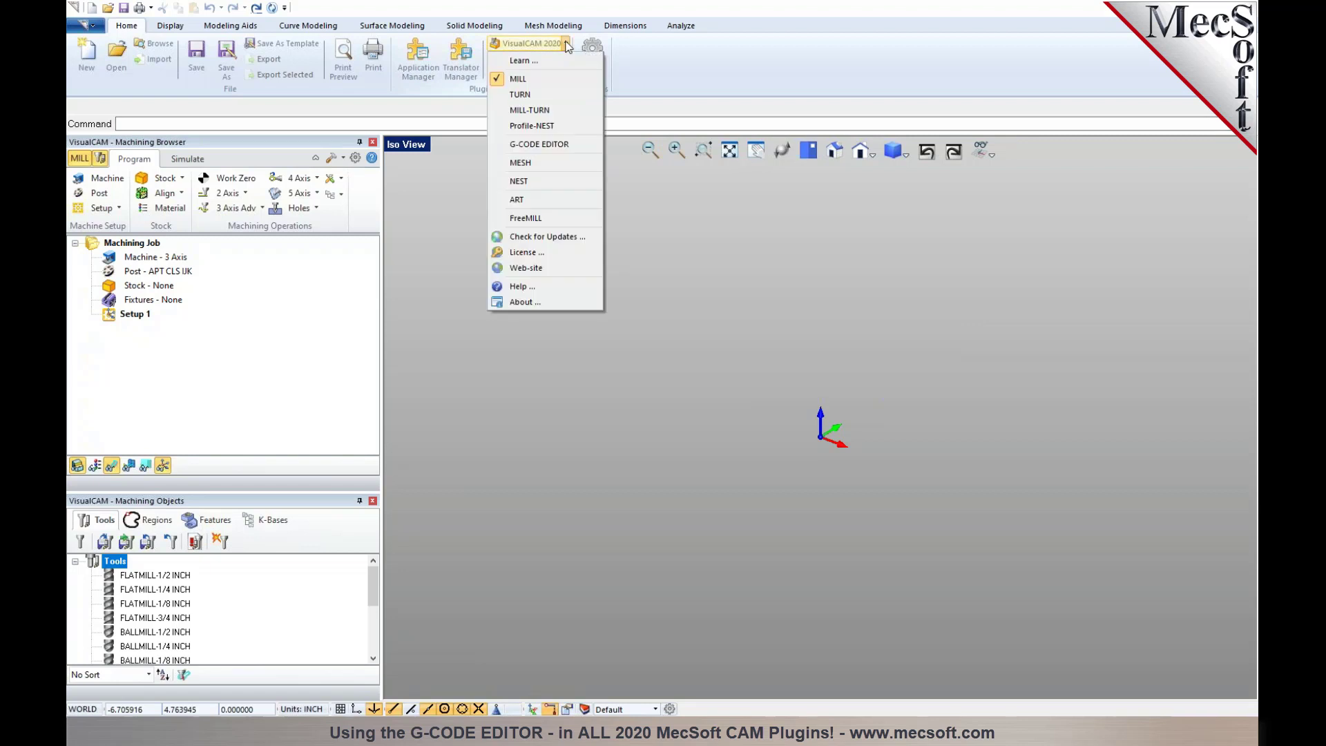
pyautogui.click(552, 145)
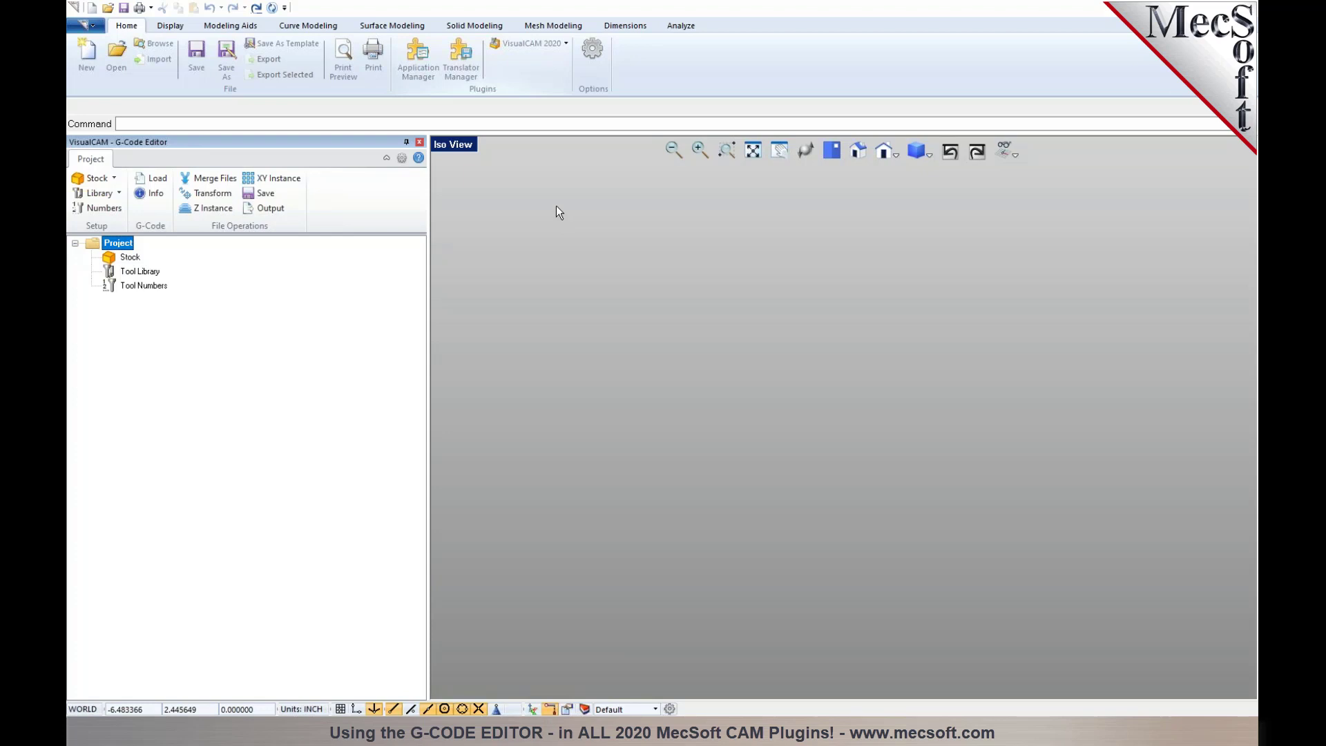
pyautogui.click(566, 45)
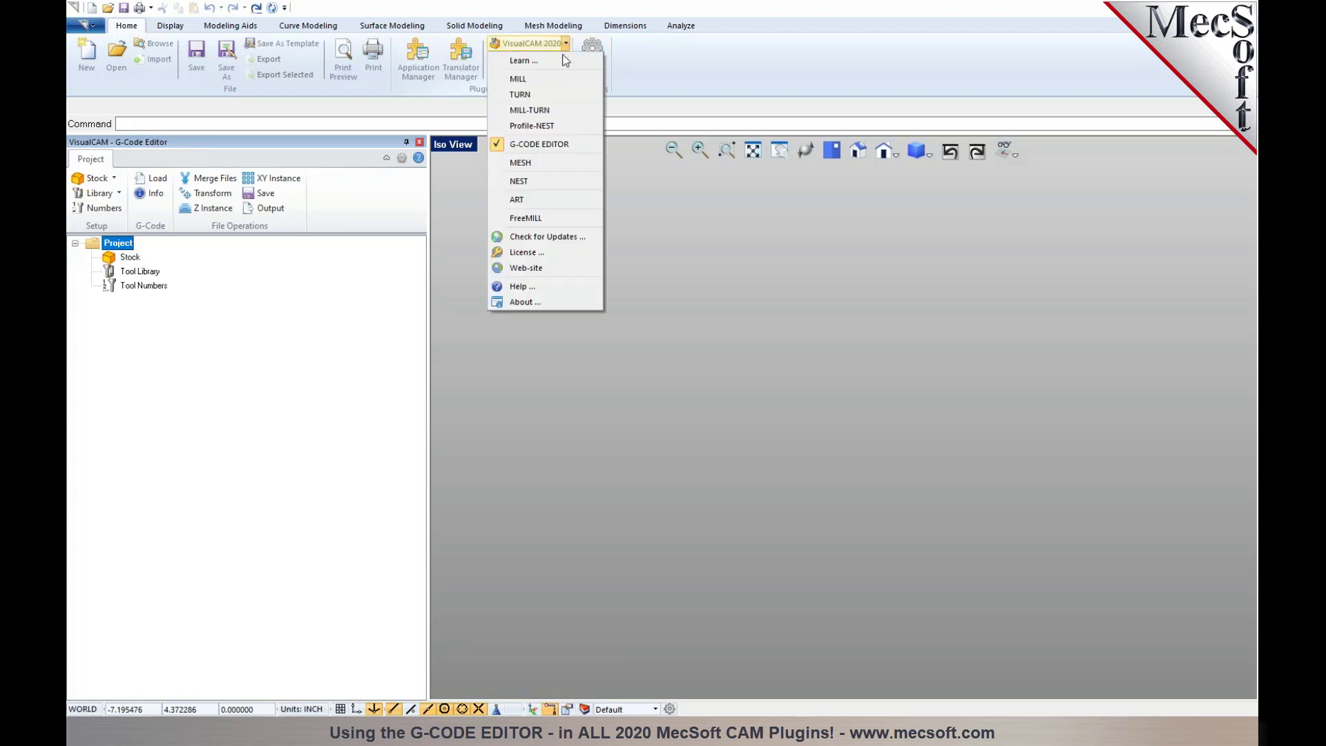
pyautogui.click(739, 256)
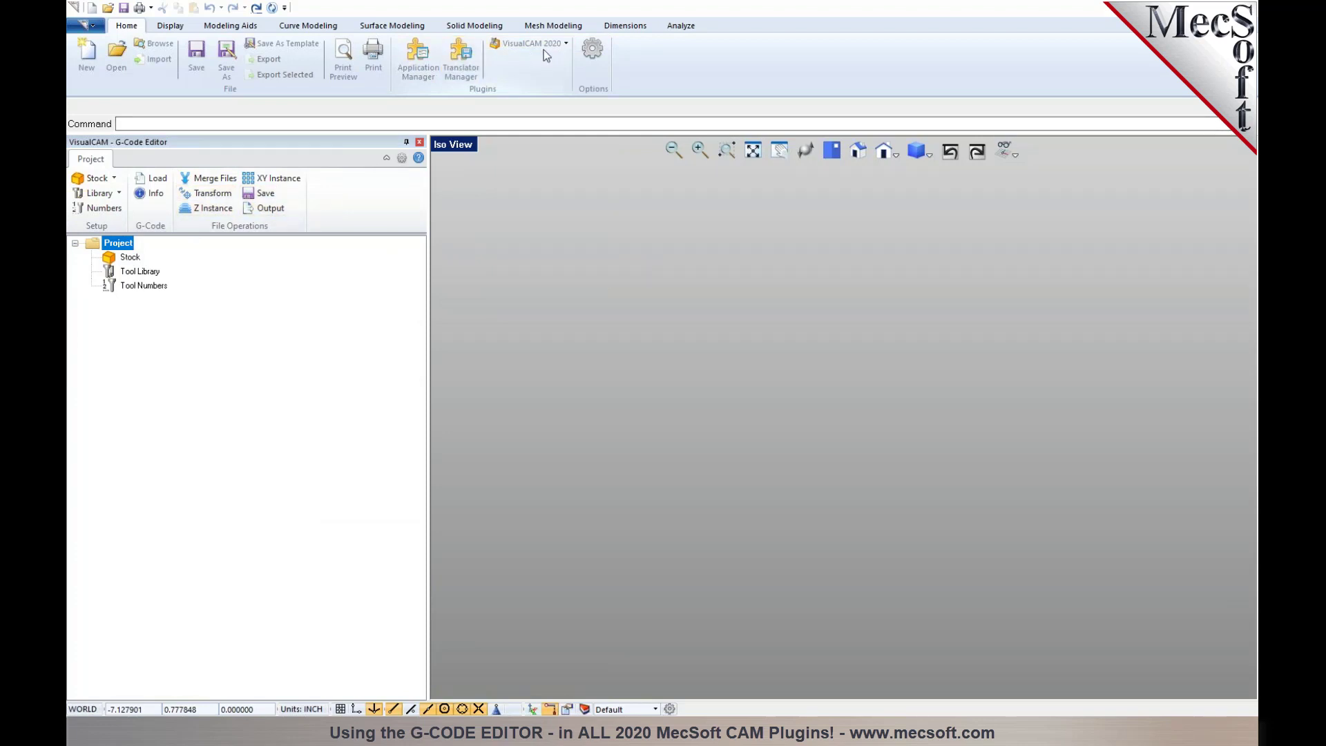
pyautogui.click(565, 44)
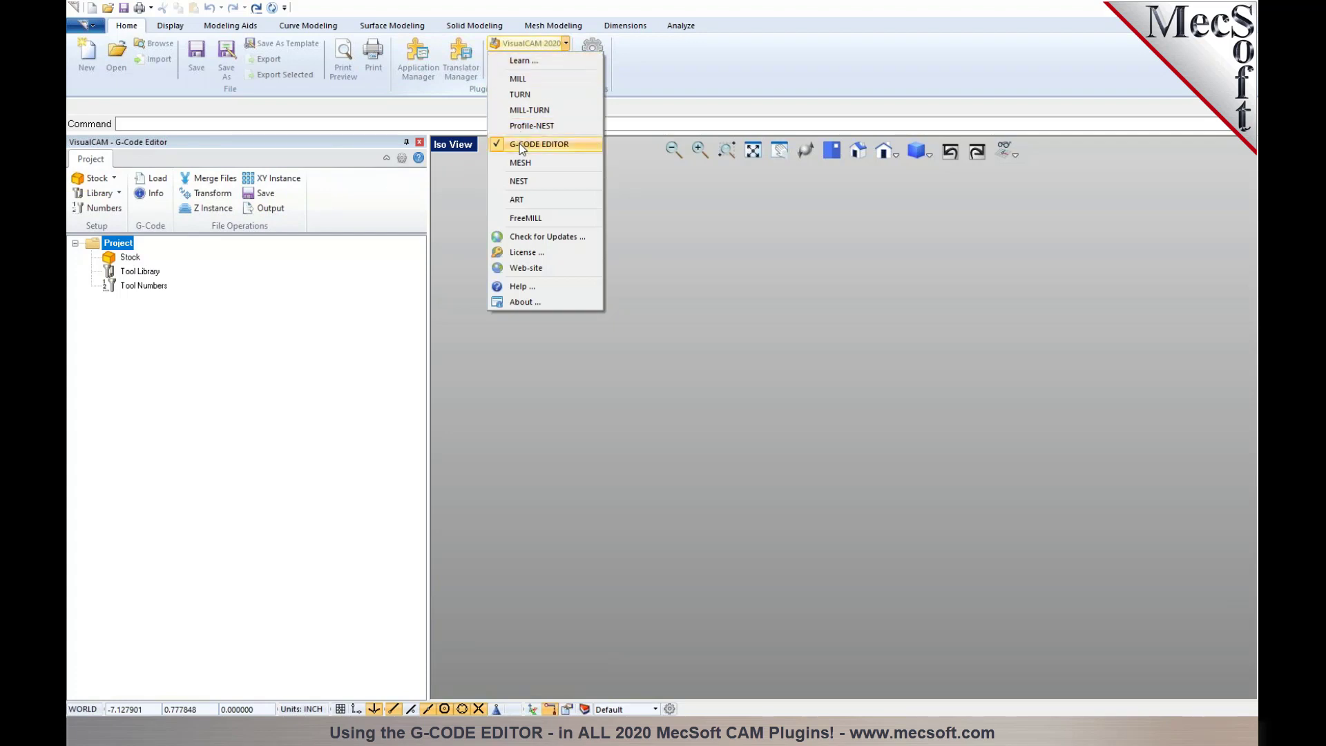
pyautogui.click(697, 329)
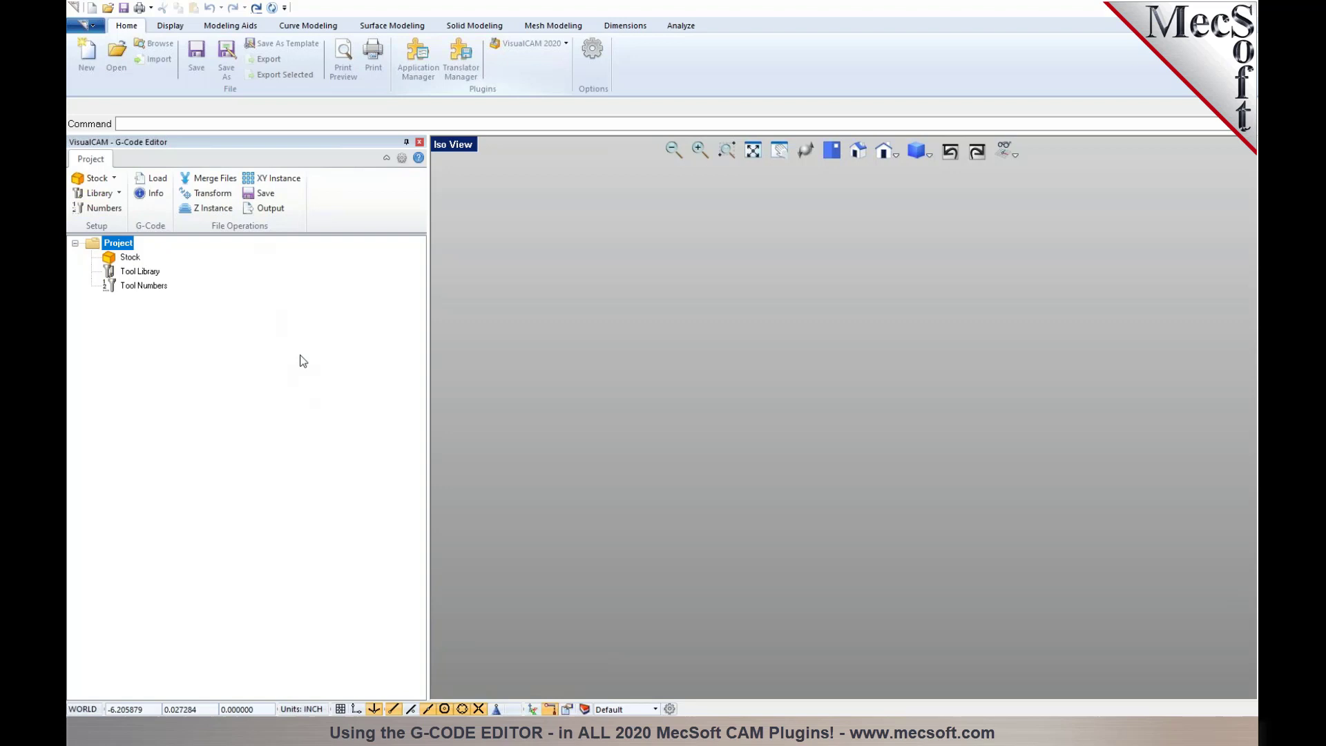
# Load the NC-Edit-Example.nc G-code file, keeping the .nc file-type filter.
pyautogui.click(151, 178)
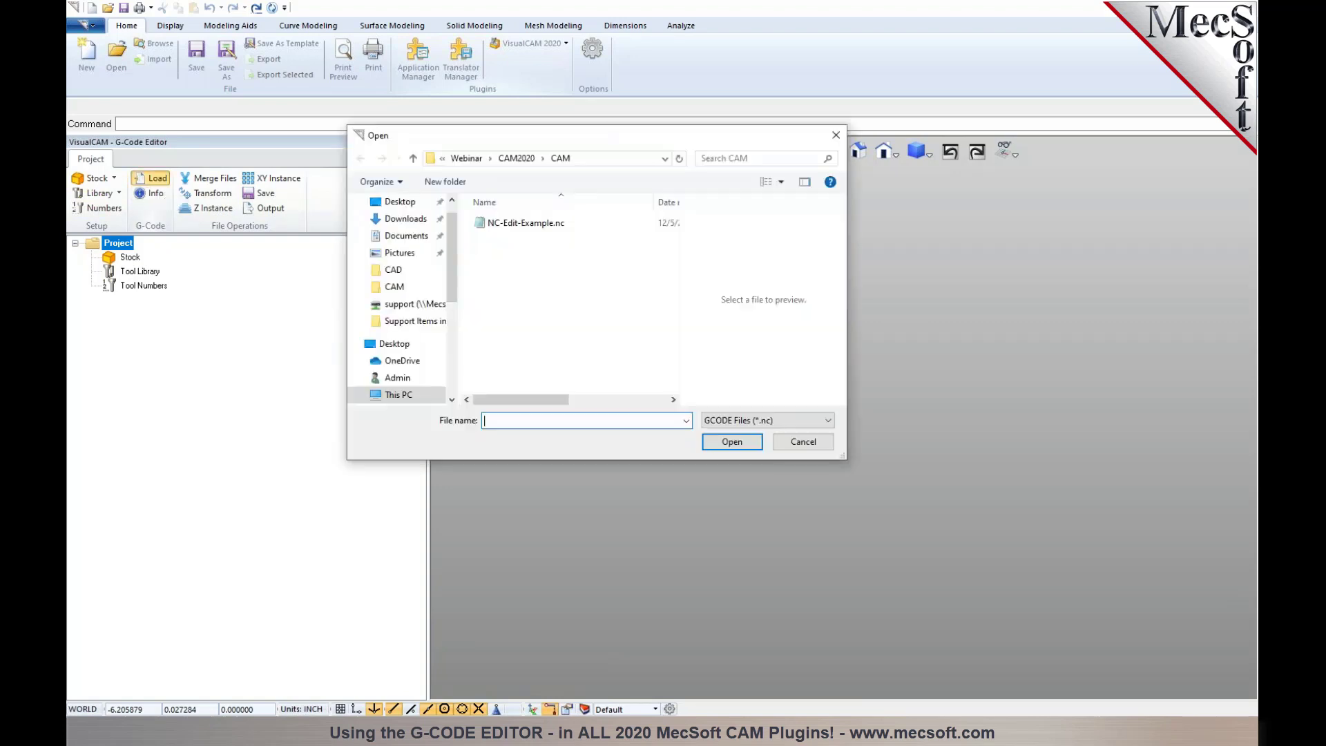
pyautogui.click(557, 225)
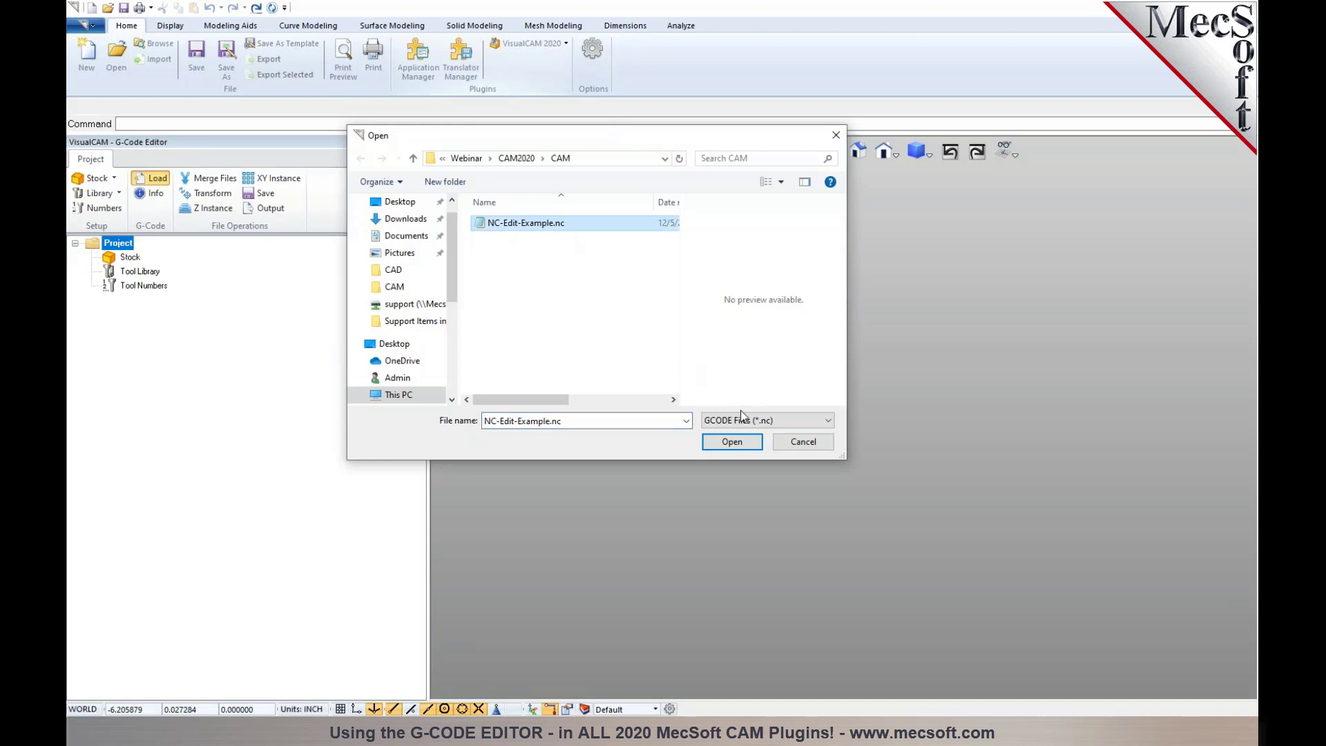
pyautogui.click(797, 423)
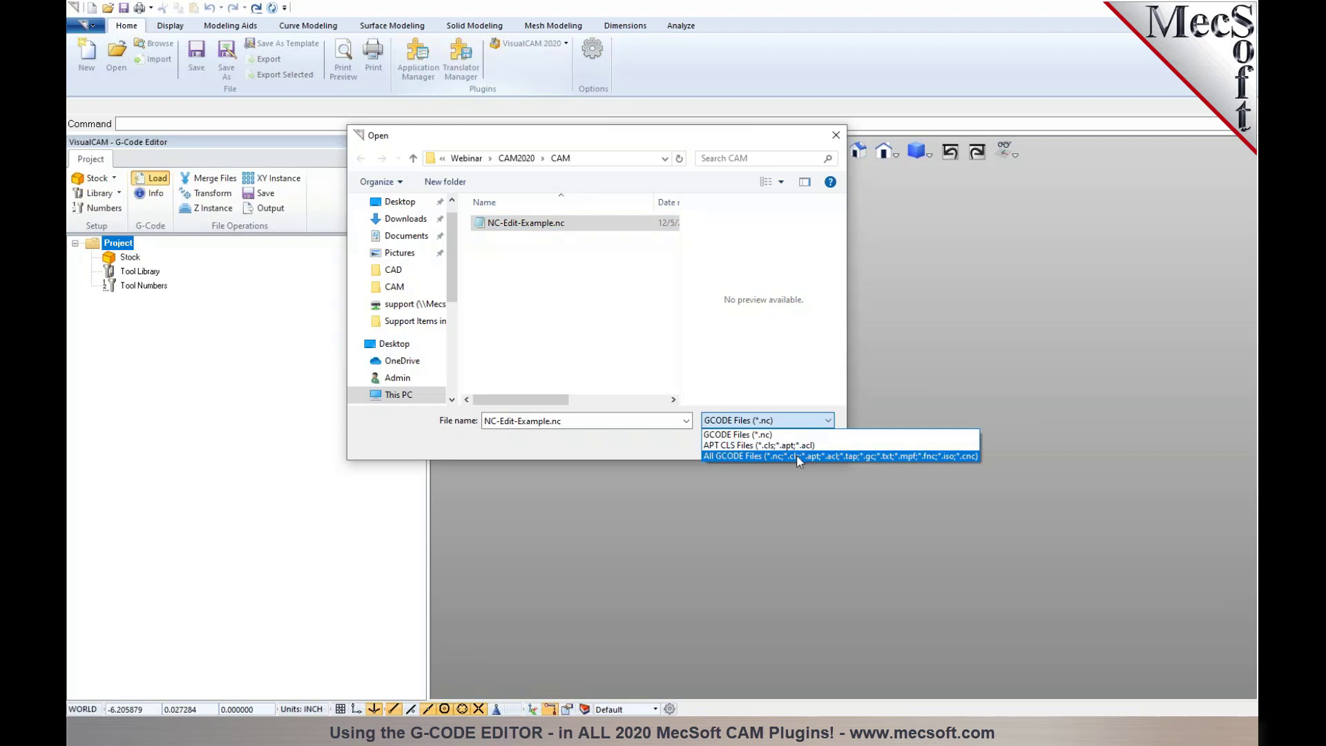
pyautogui.click(783, 373)
pyautogui.click(732, 441)
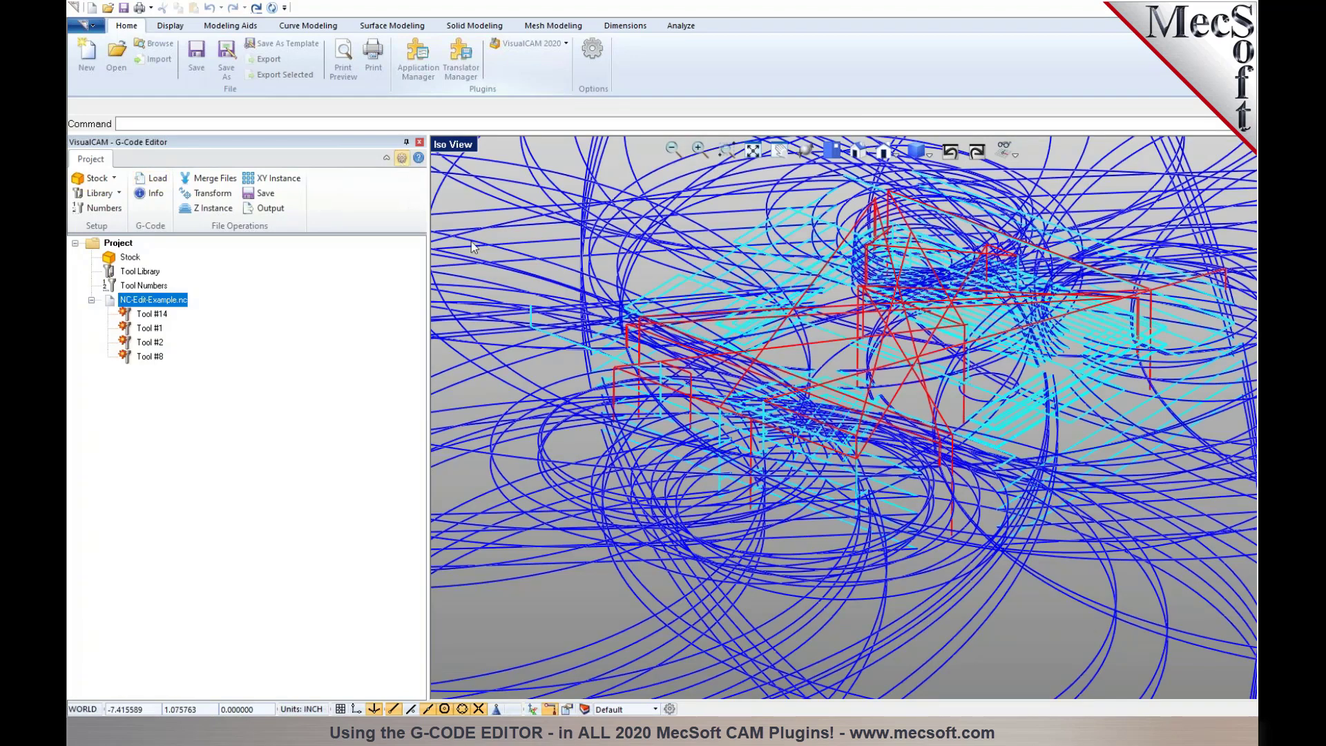
# Set Toolpath circle centres to Vector from Start to Center in Preferences.
pyautogui.click(402, 158)
pyautogui.click(498, 254)
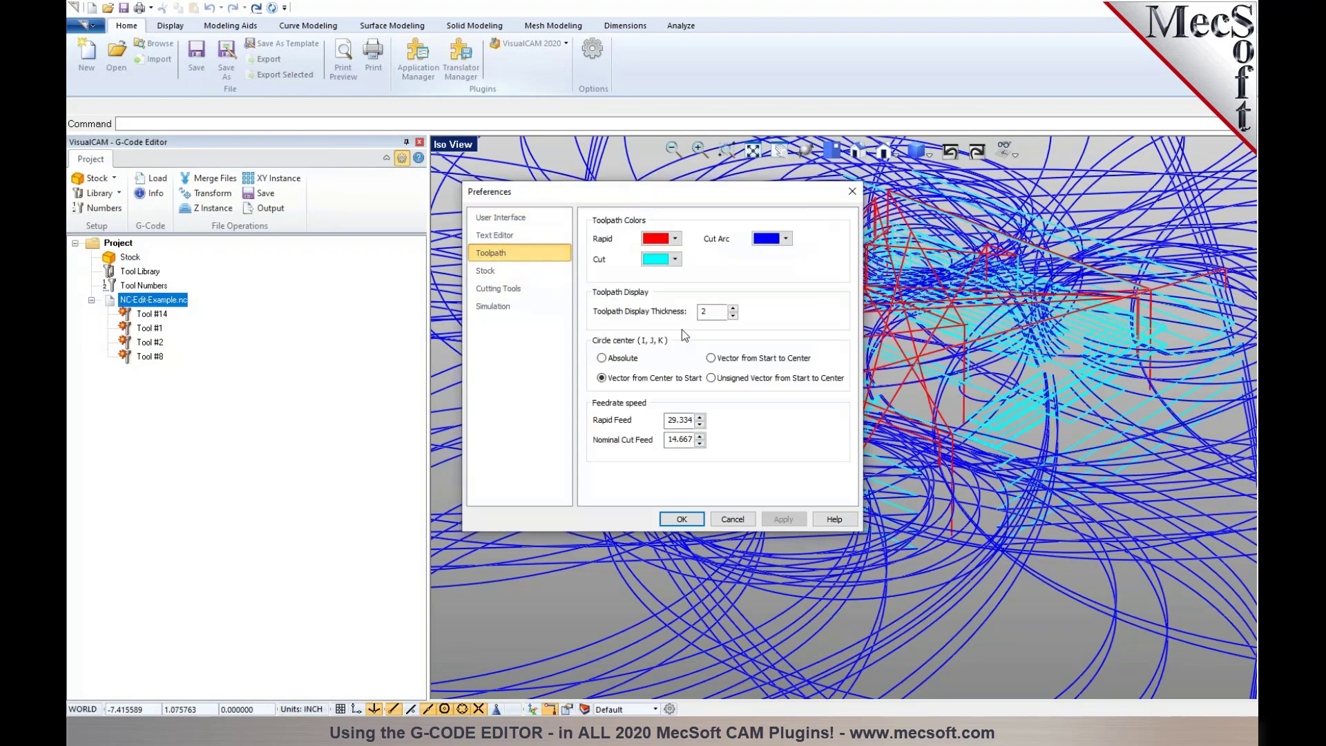
pyautogui.click(711, 358)
pyautogui.click(682, 519)
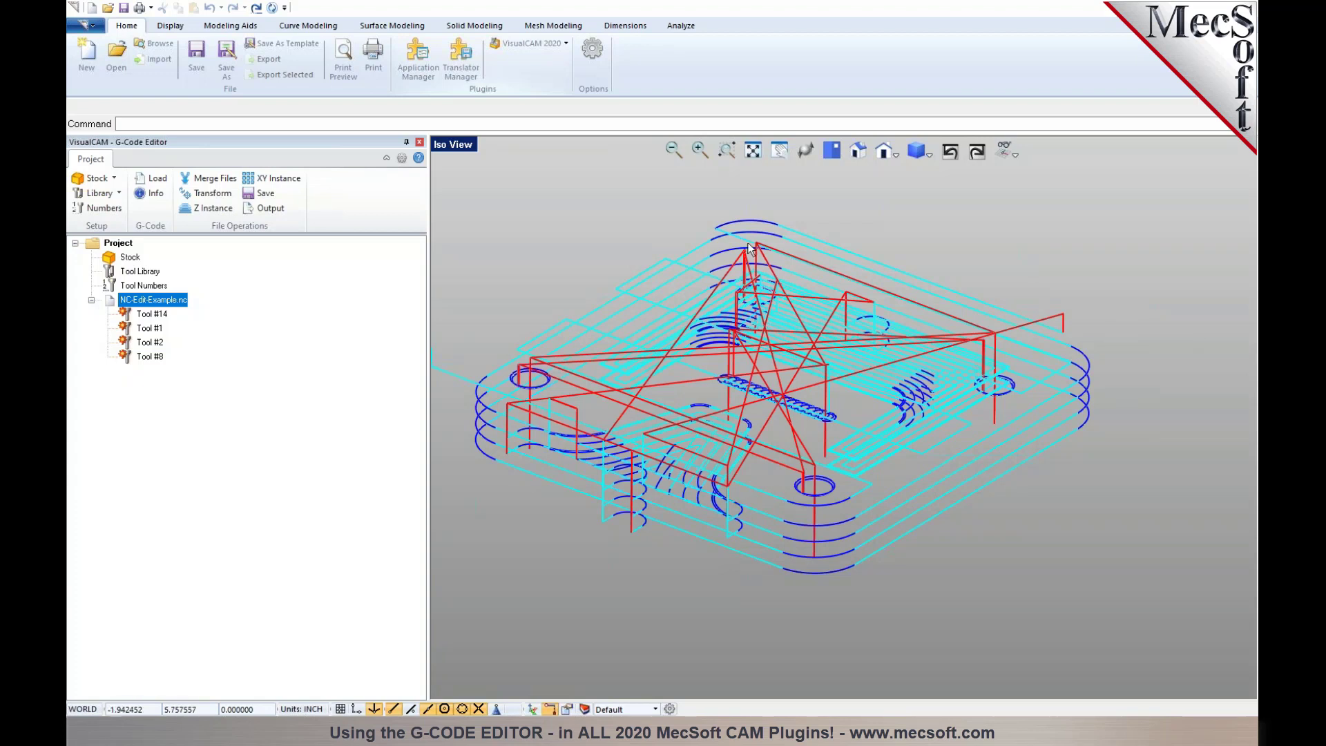
# Try absolute-coordinate circle centres and apply them to compare the toolpath display.
pyautogui.click(399, 163)
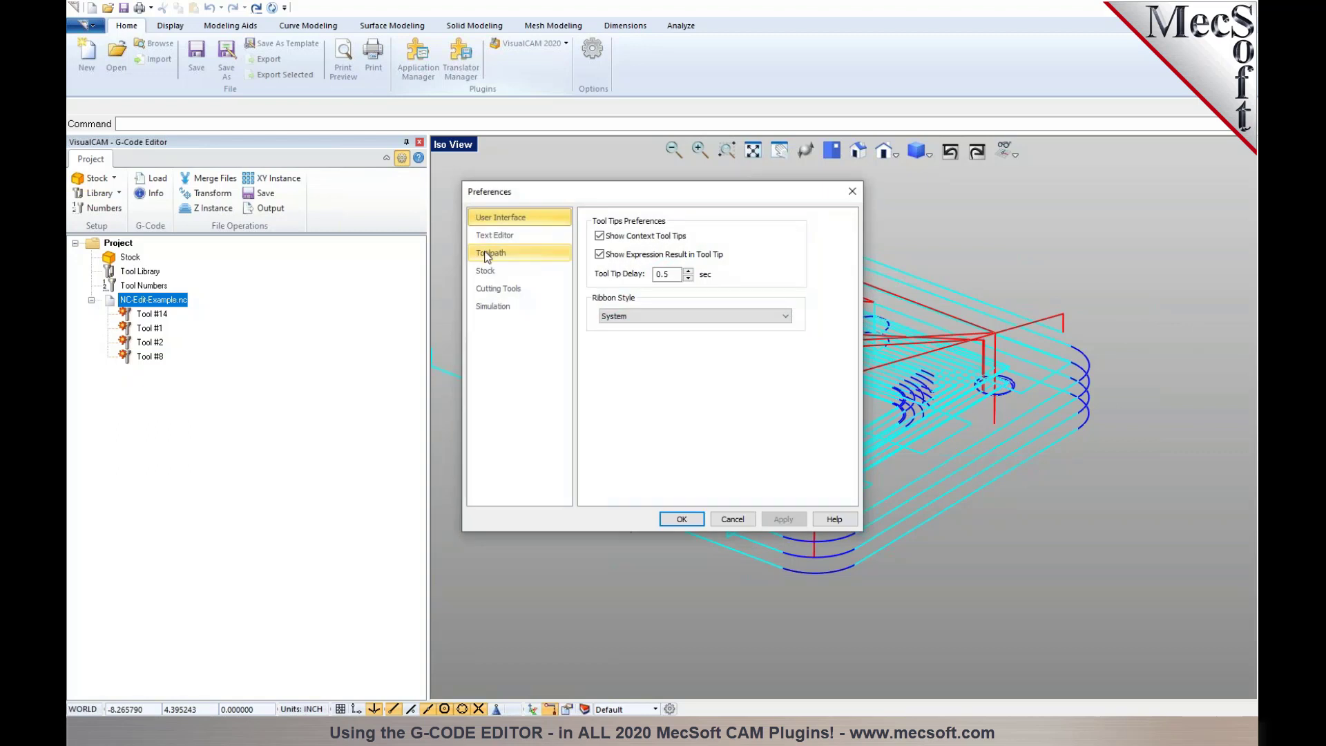
pyautogui.click(490, 252)
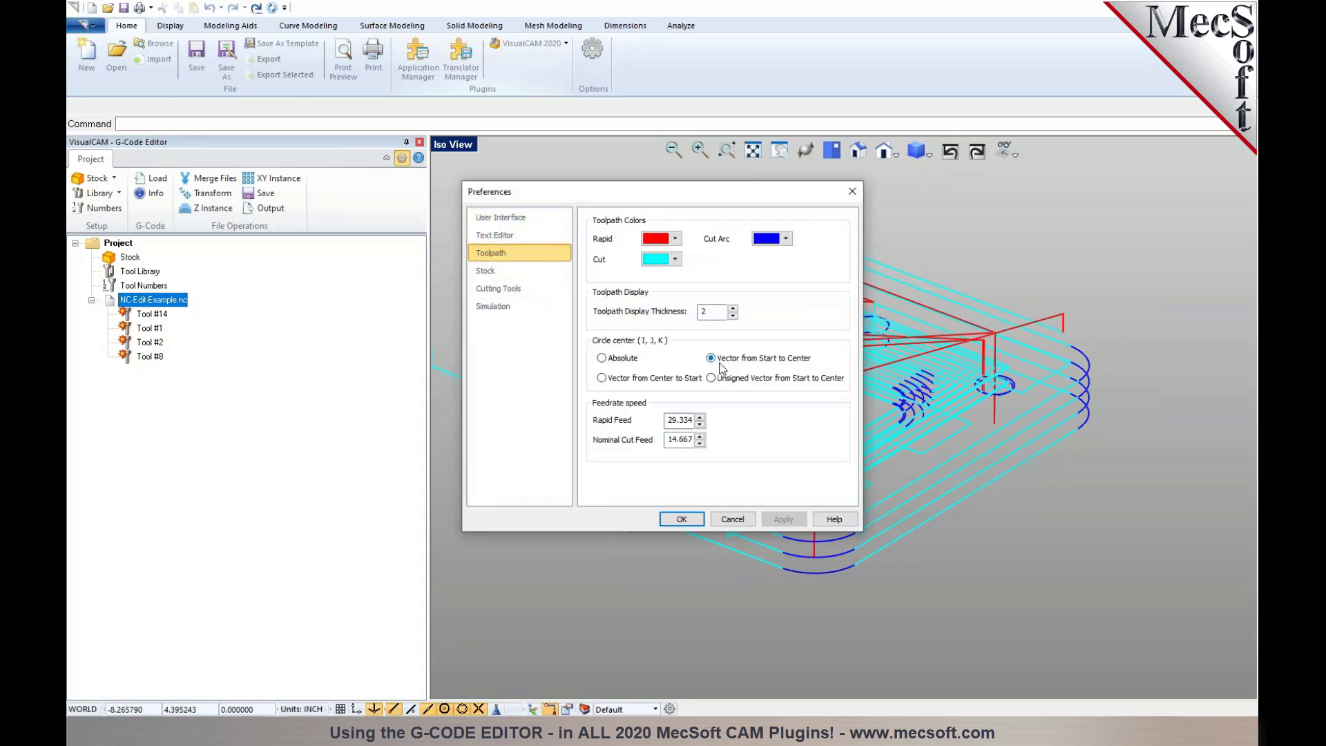
pyautogui.moveTo(738, 362)
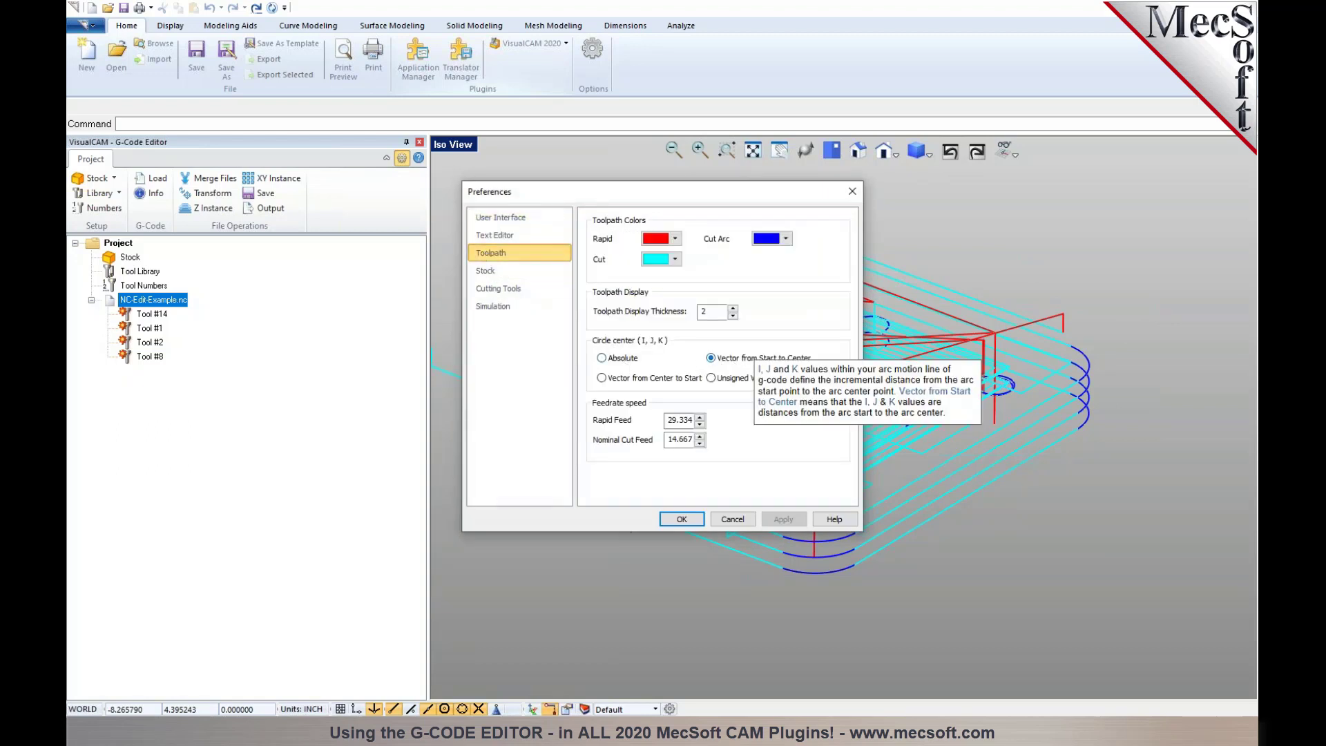
pyautogui.click(602, 357)
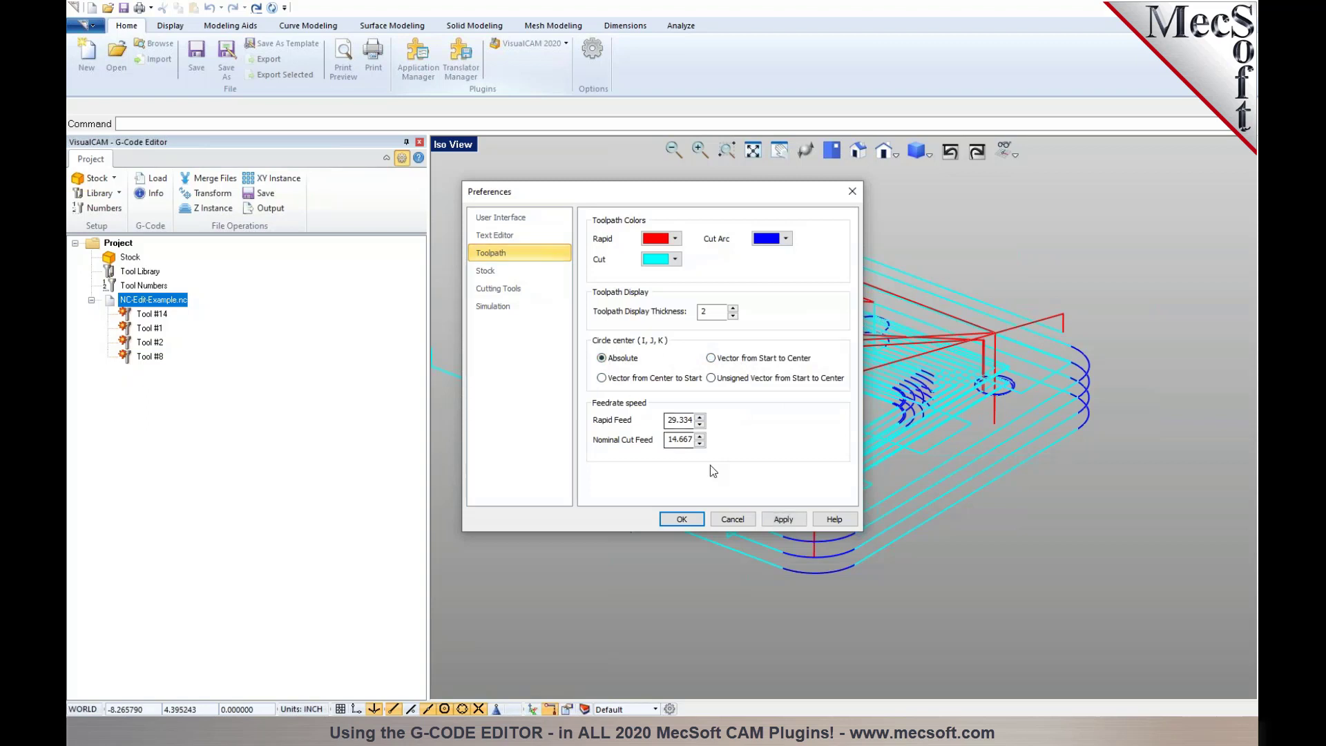
pyautogui.click(783, 519)
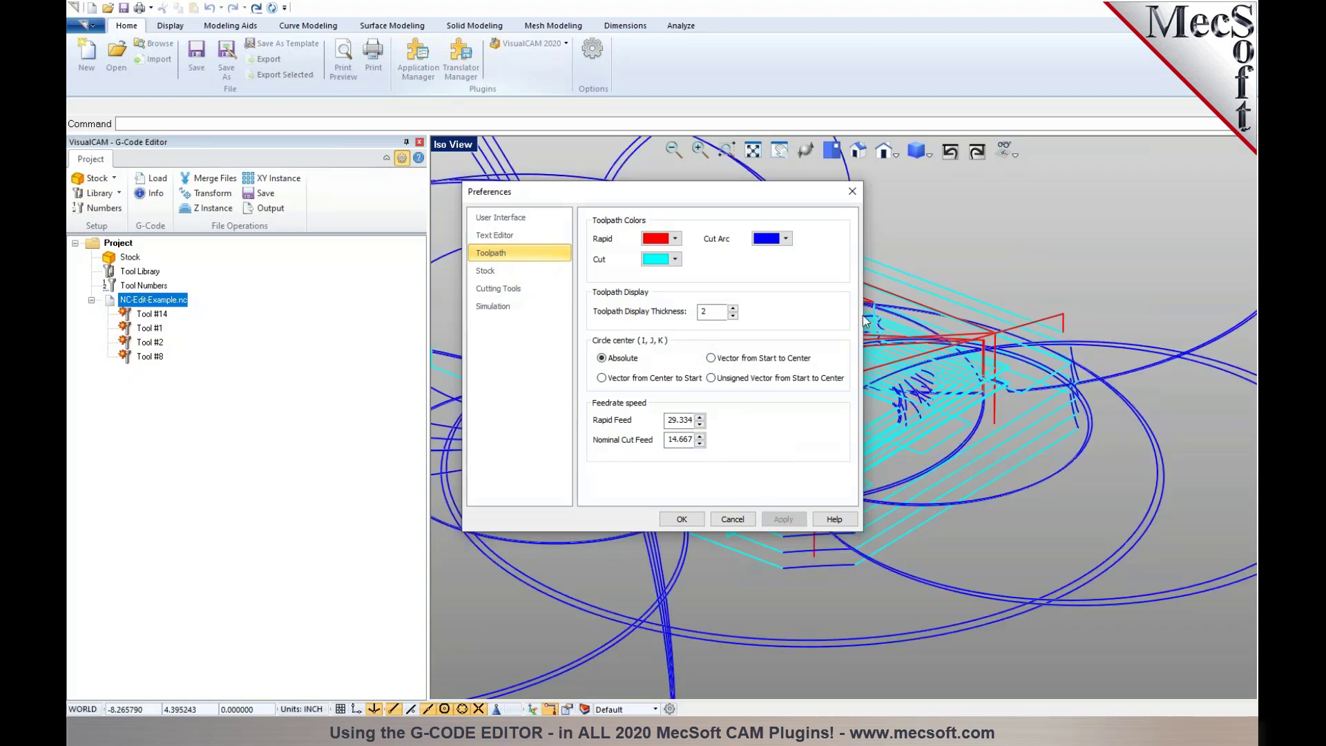
pyautogui.moveTo(750, 193); pyautogui.dragTo(388, 205)
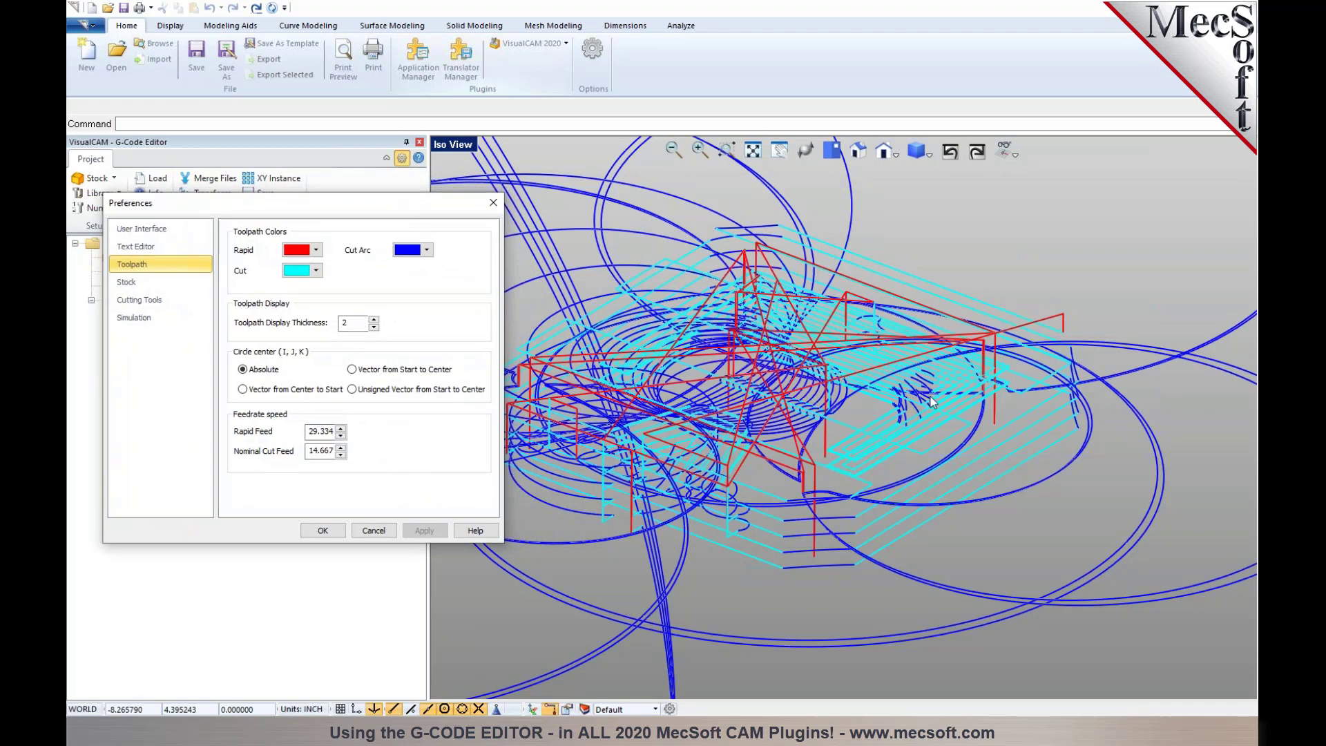
pyautogui.click(322, 530)
pyautogui.scroll(-2, 929, 477)
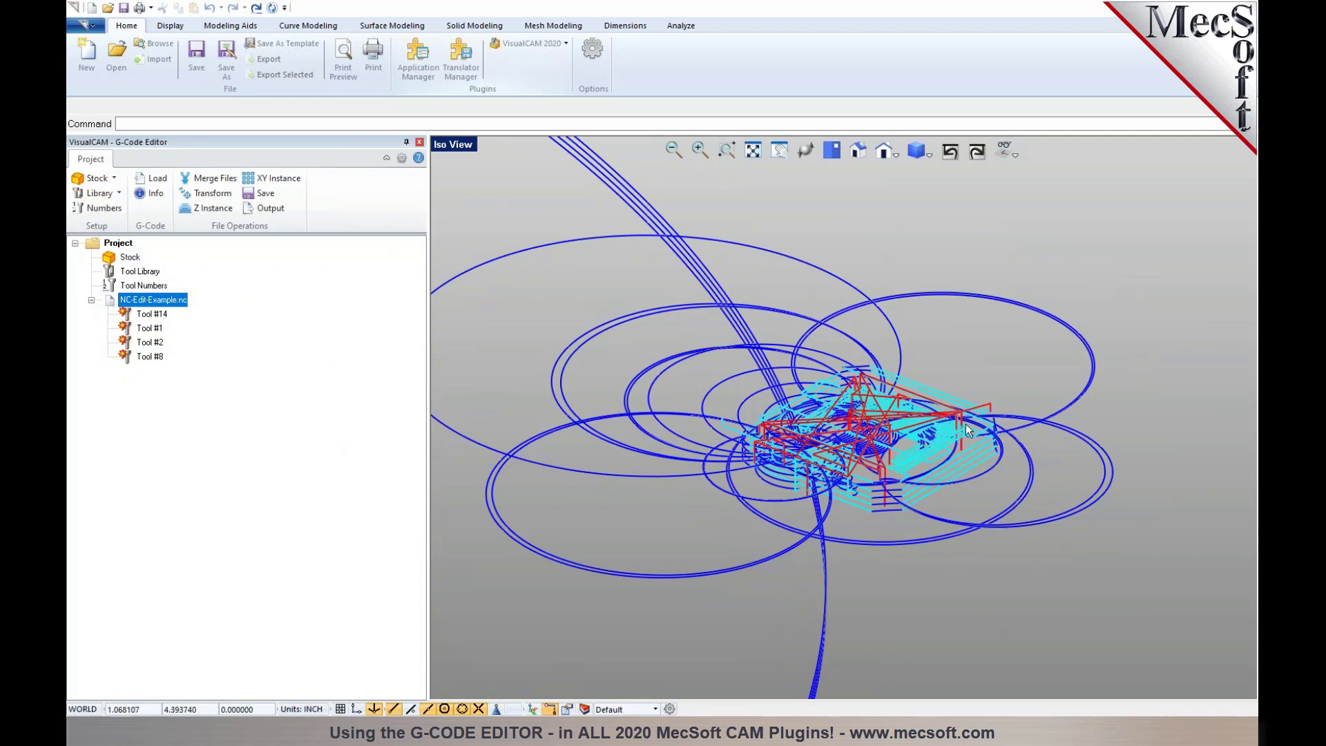
# Restore Vector from Start to Center for circle centres, apply and confirm.
pyautogui.click(401, 159)
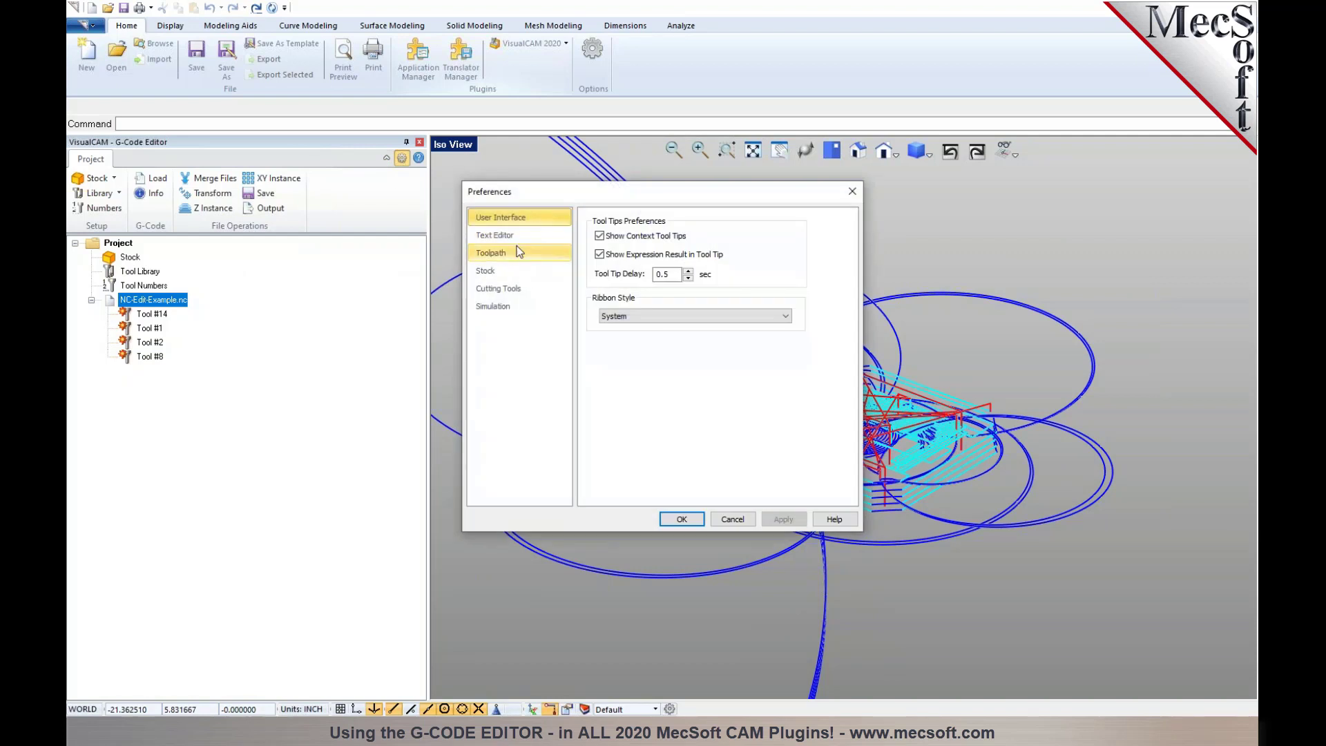
pyautogui.click(515, 253)
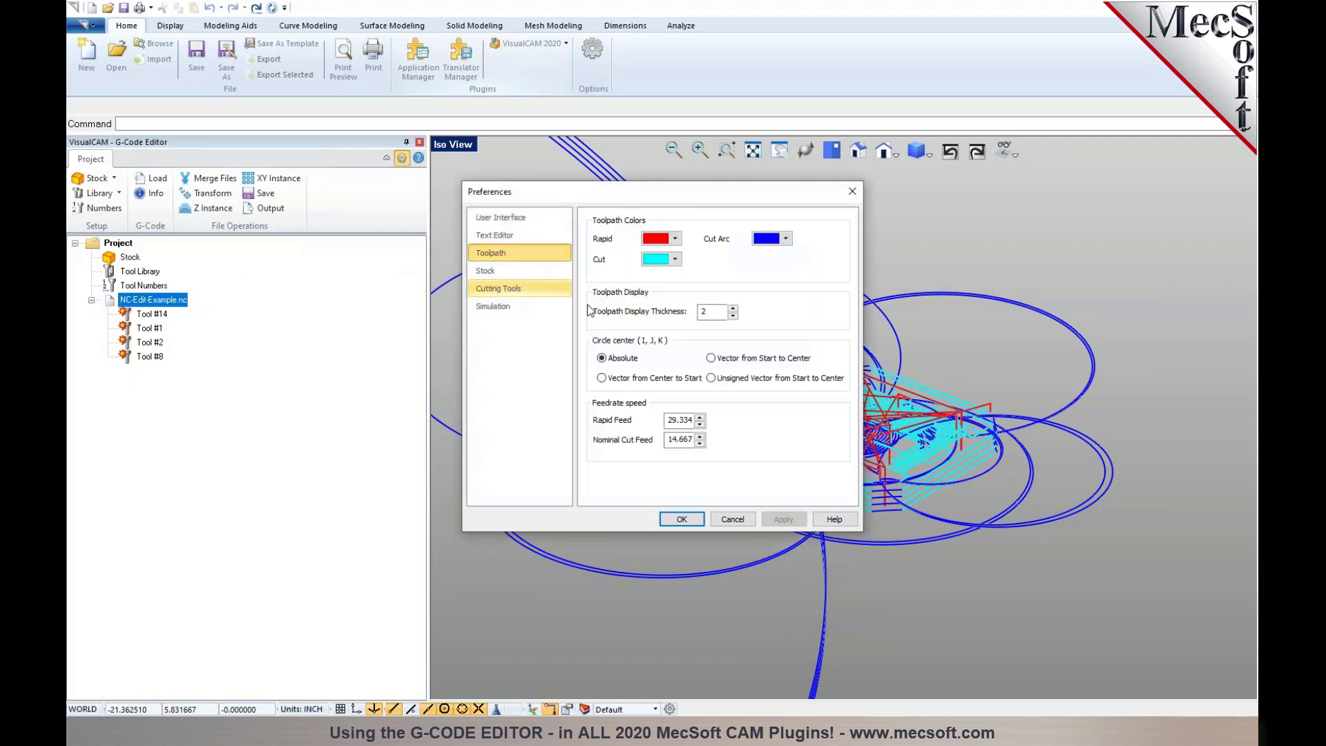
pyautogui.click(710, 358)
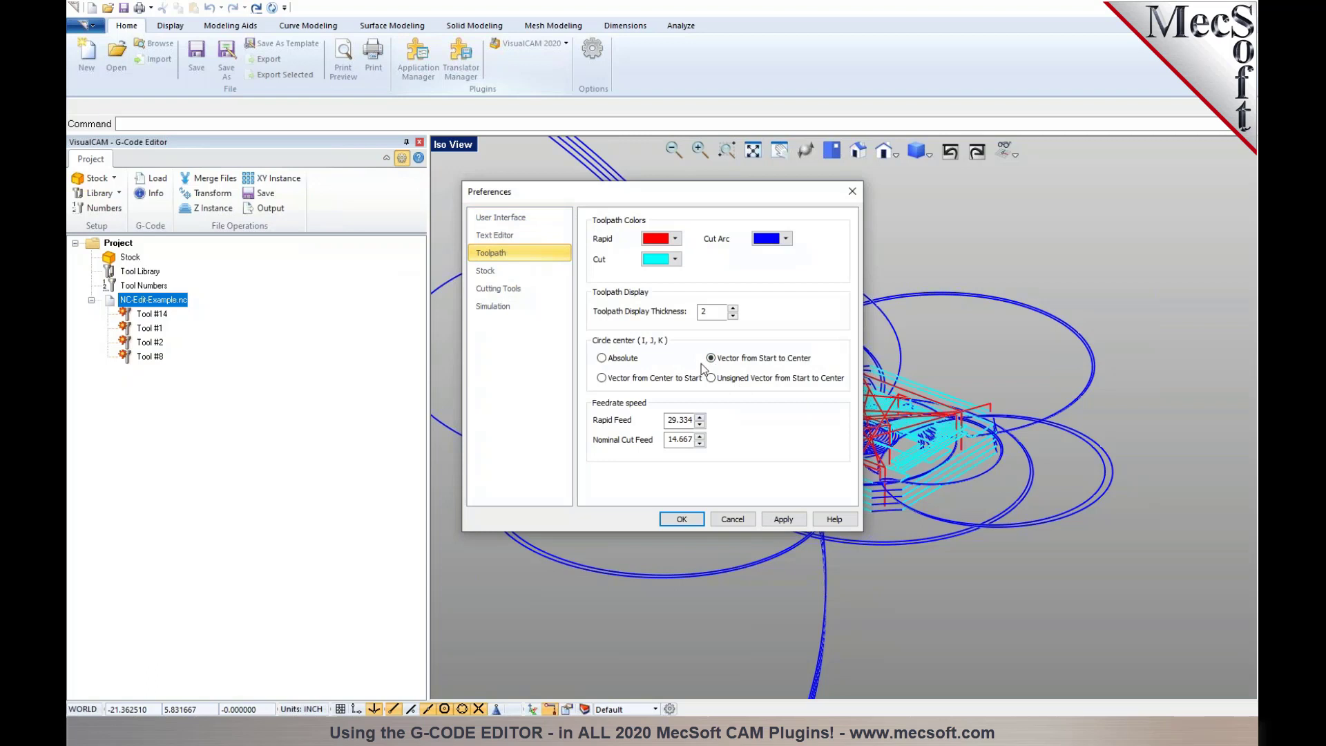
pyautogui.click(786, 519)
pyautogui.click(682, 519)
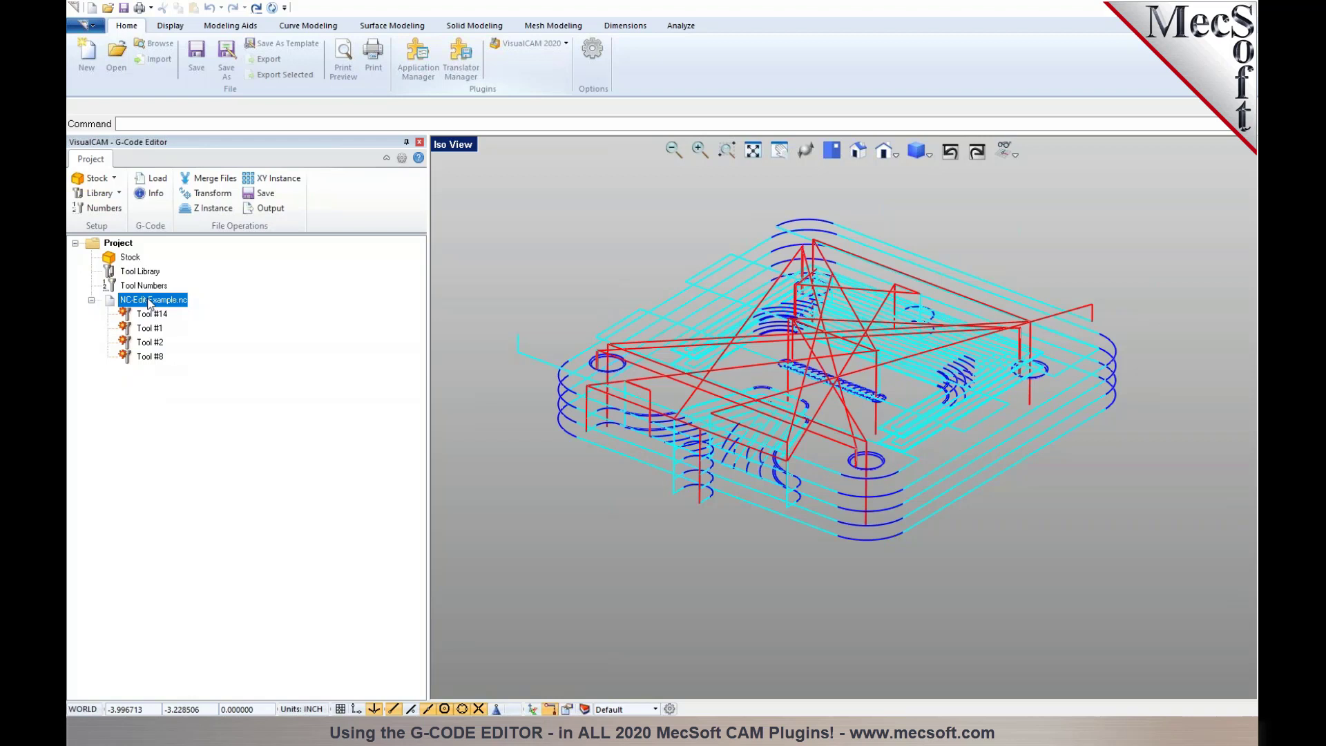
# Load the NC-Edit-Example.csv tool library and accept its four tools.
pyautogui.click(121, 197)
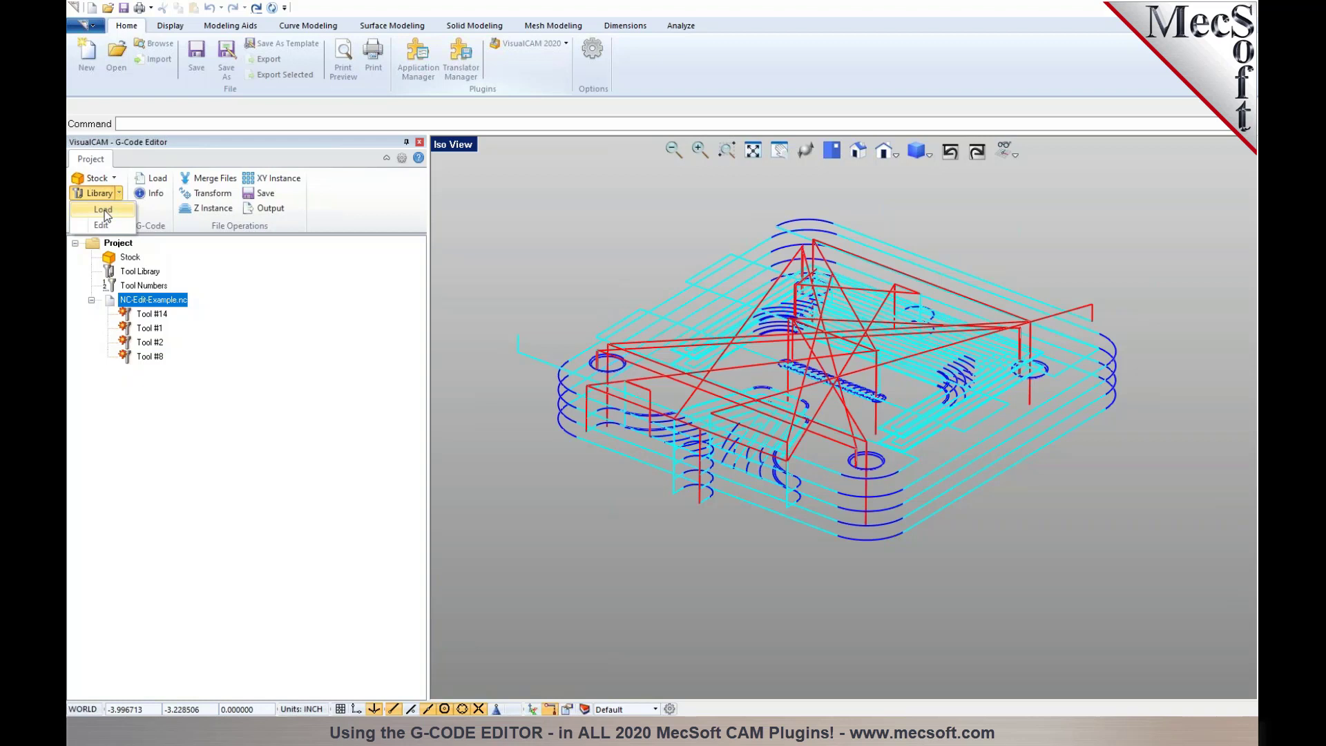
pyautogui.click(104, 210)
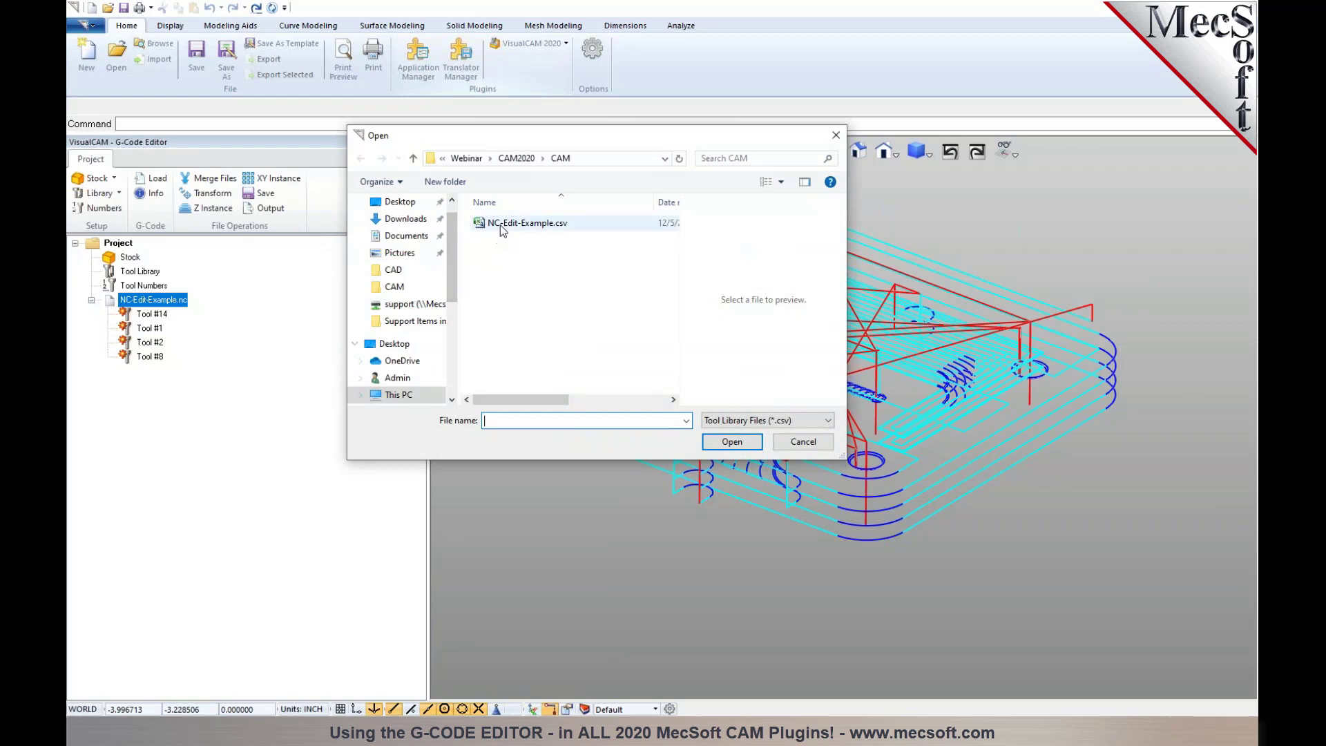
pyautogui.click(514, 224)
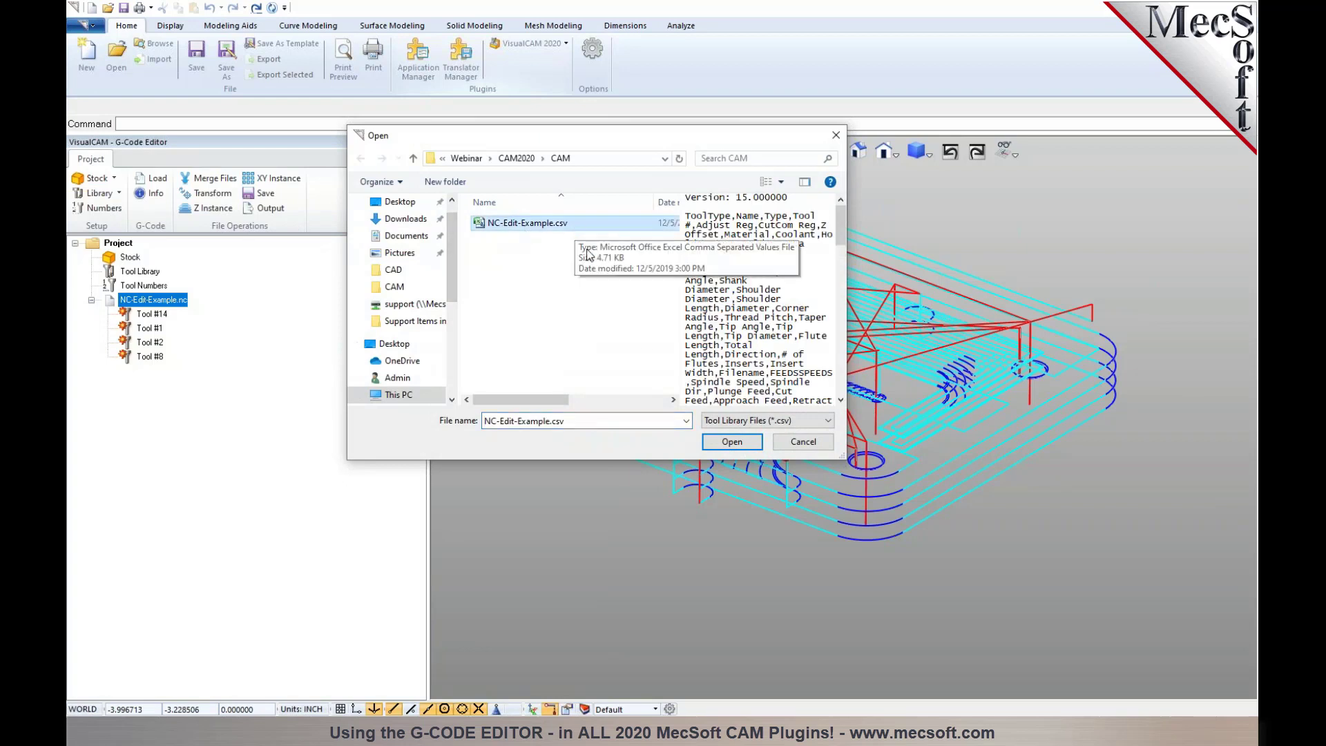
pyautogui.click(732, 441)
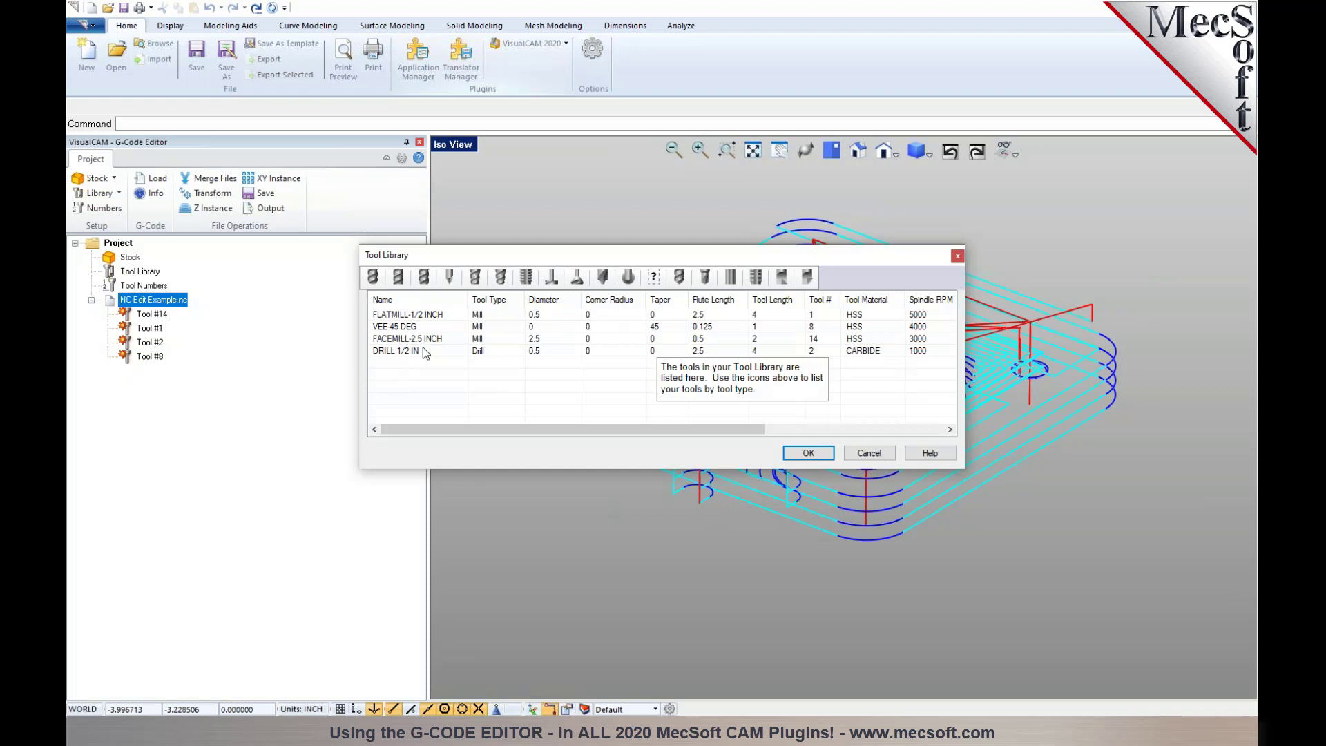
pyautogui.click(808, 453)
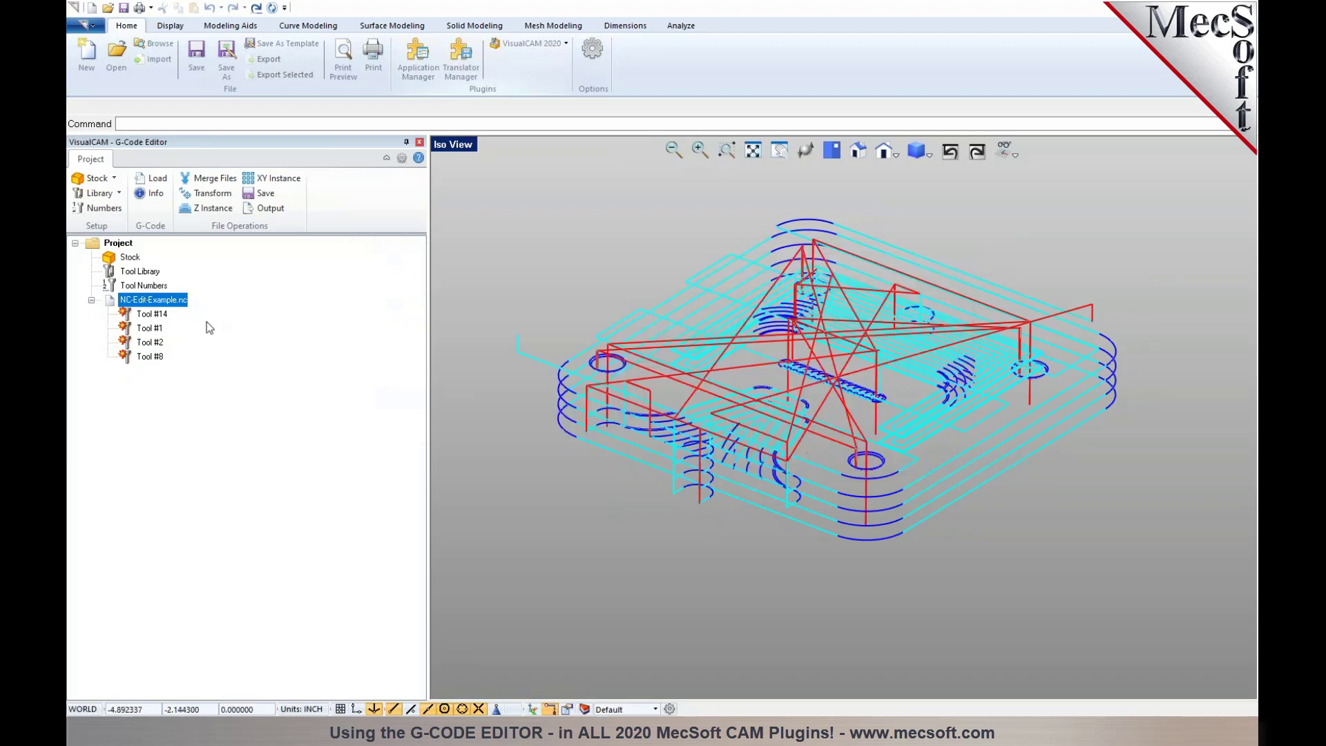
# Add all four library tools as tool crib stations 1, 8, 14 and 2.
pyautogui.click(105, 210)
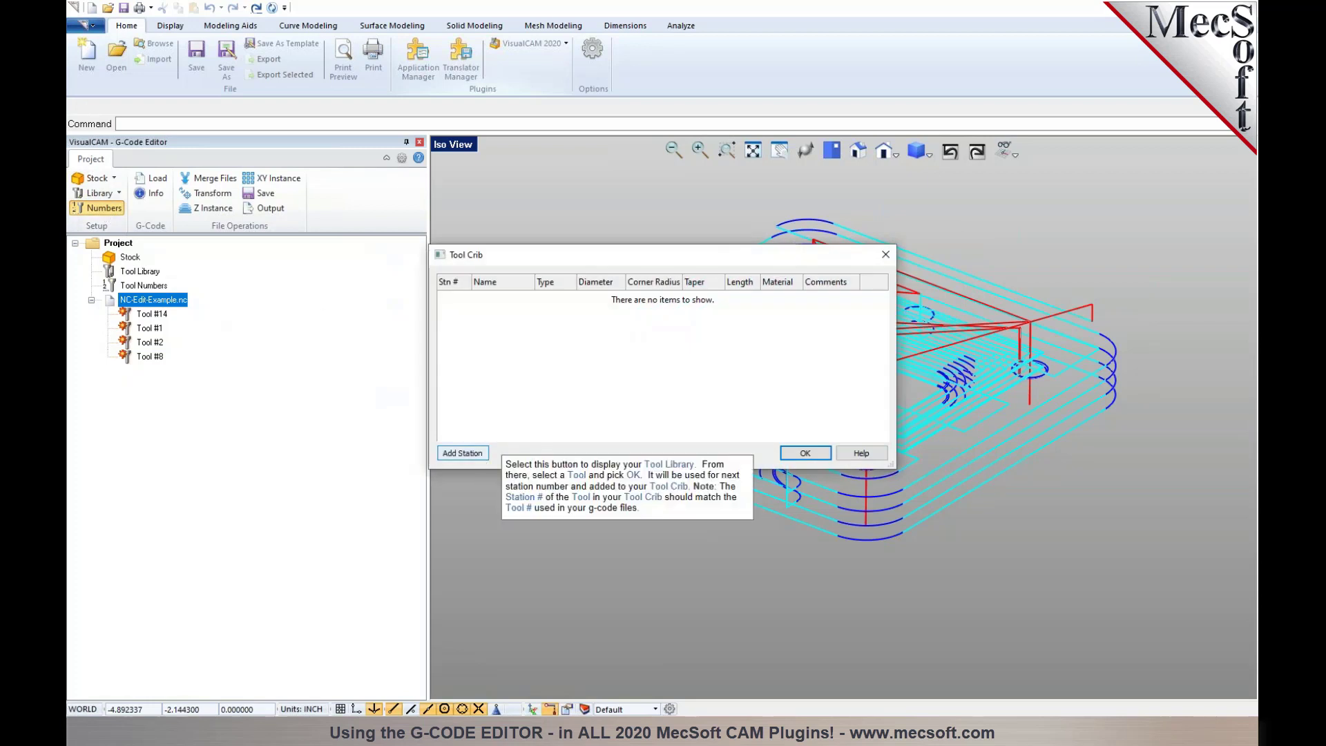
pyautogui.click(462, 453)
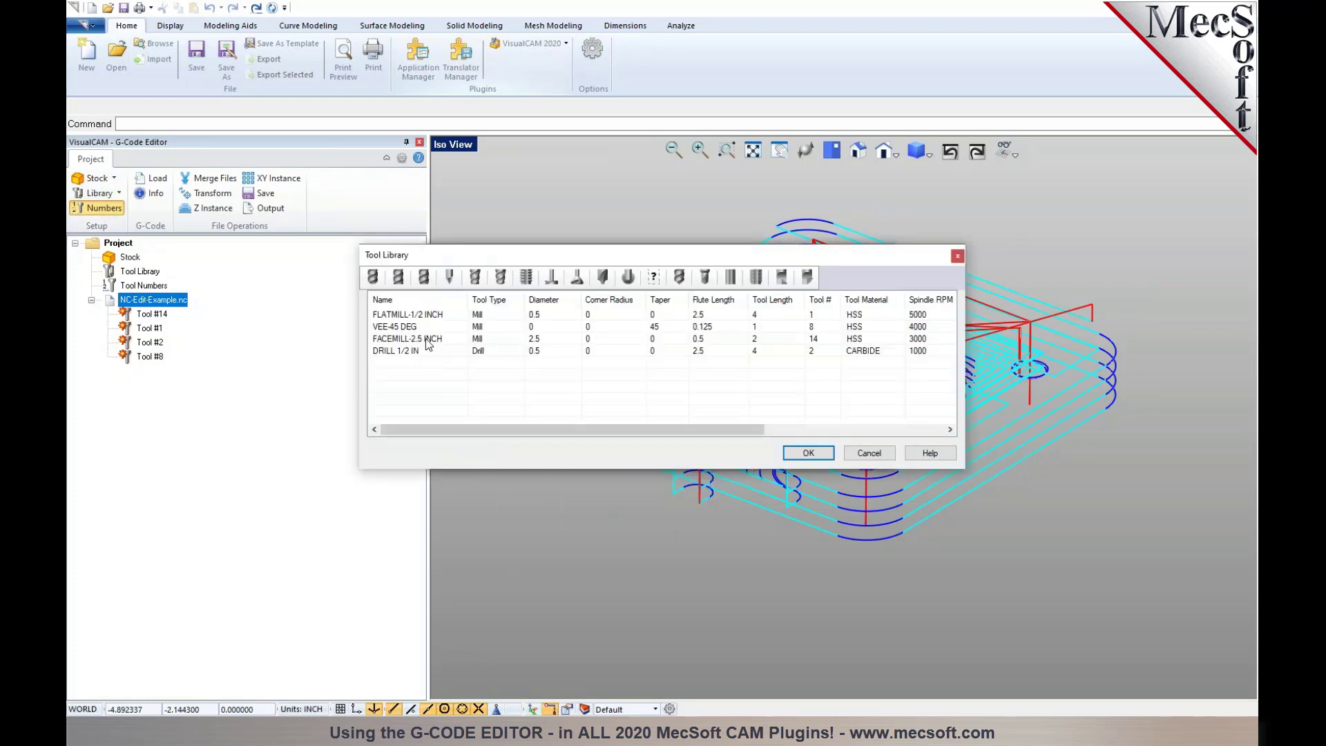
pyautogui.click(407, 315)
pyautogui.keyDown('shift'); pyautogui.click(417, 354); pyautogui.keyUp('shift')
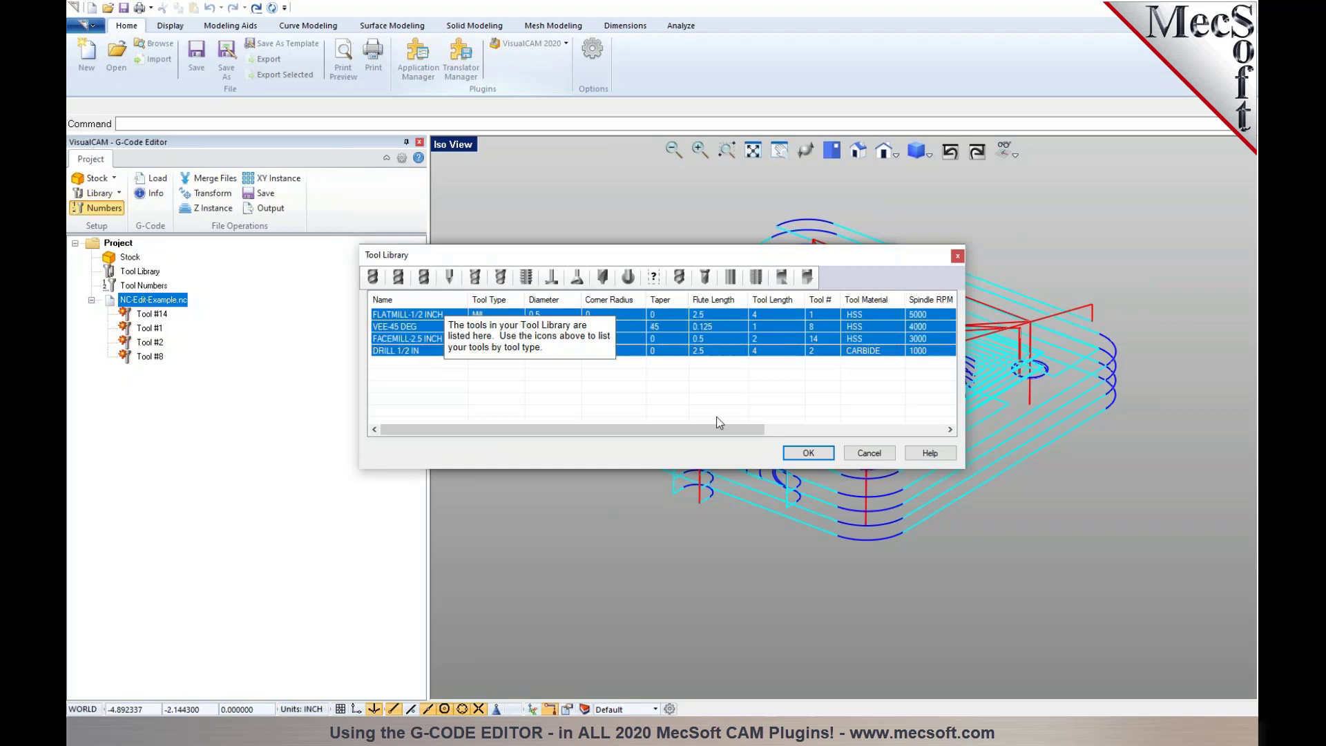
pyautogui.click(812, 456)
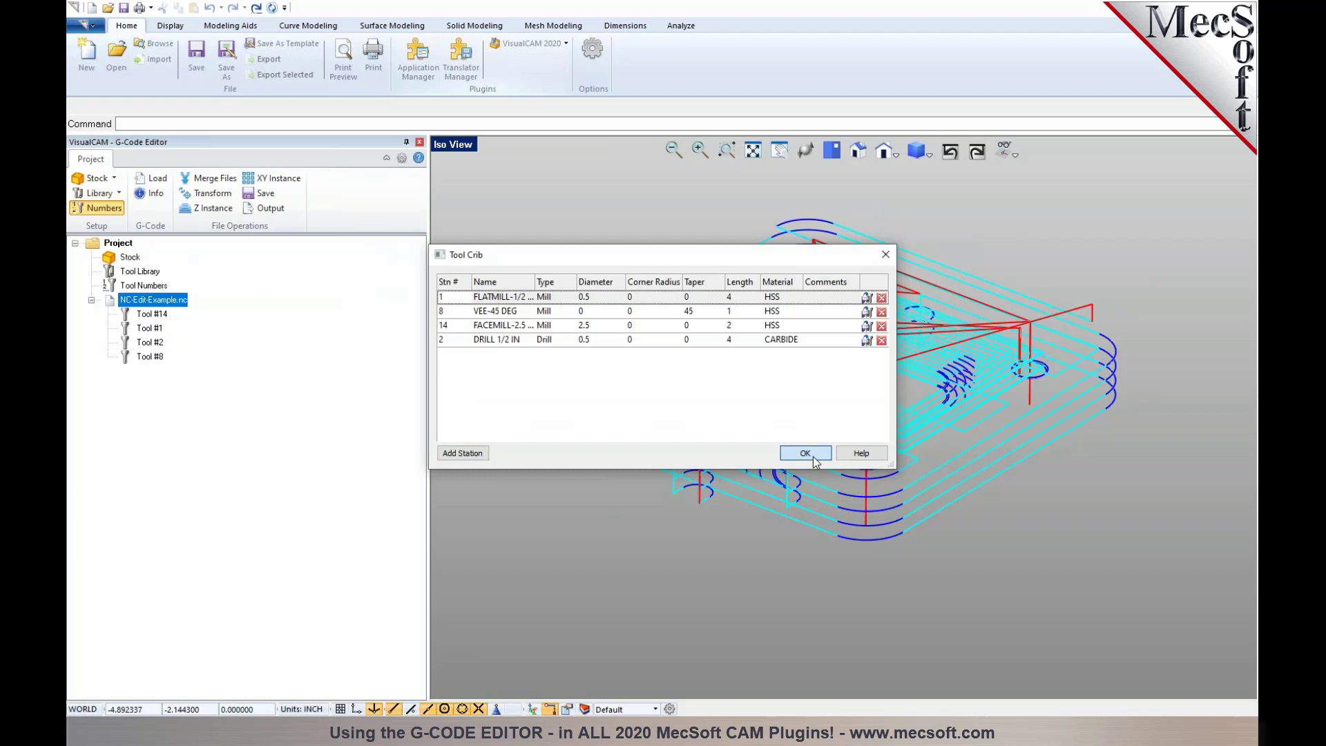
pyautogui.click(812, 456)
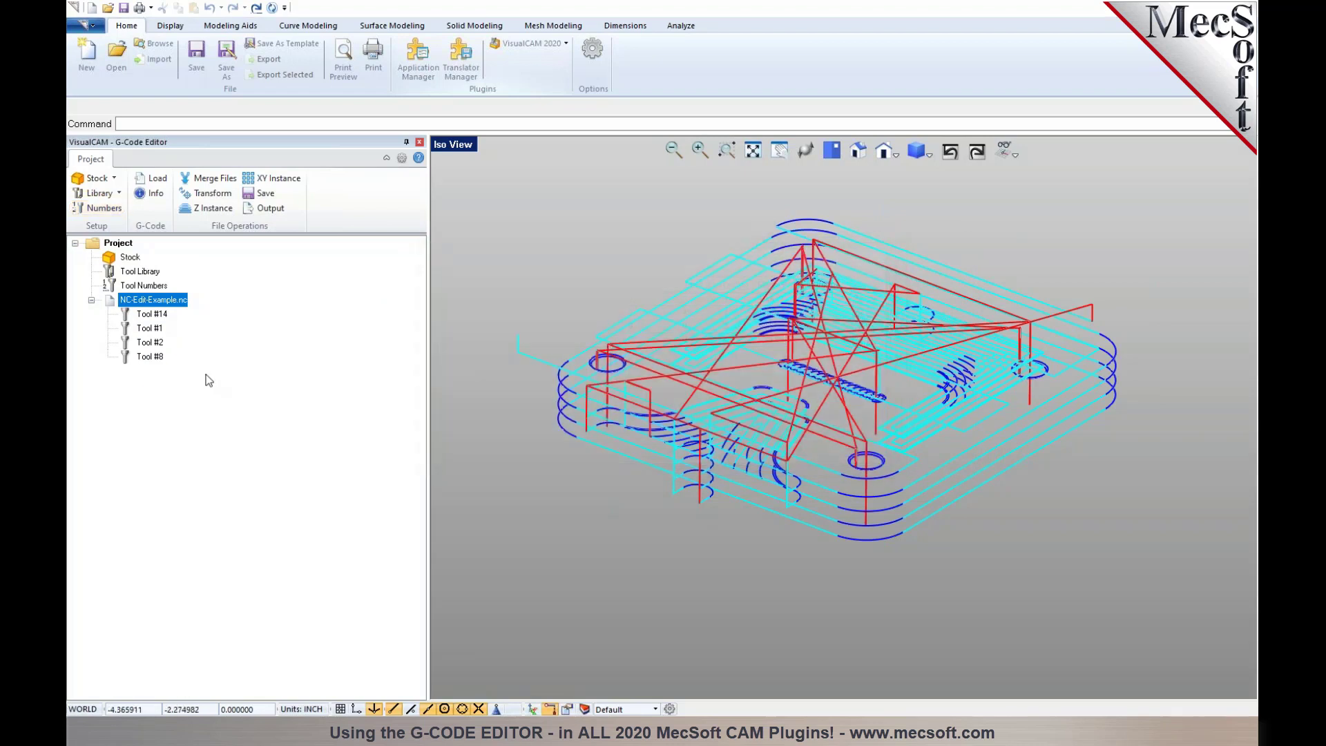
# Simulate NC-Edit-Example.nc, orbiting the view and raising the simulation speed.
pyautogui.rightClick(139, 301)
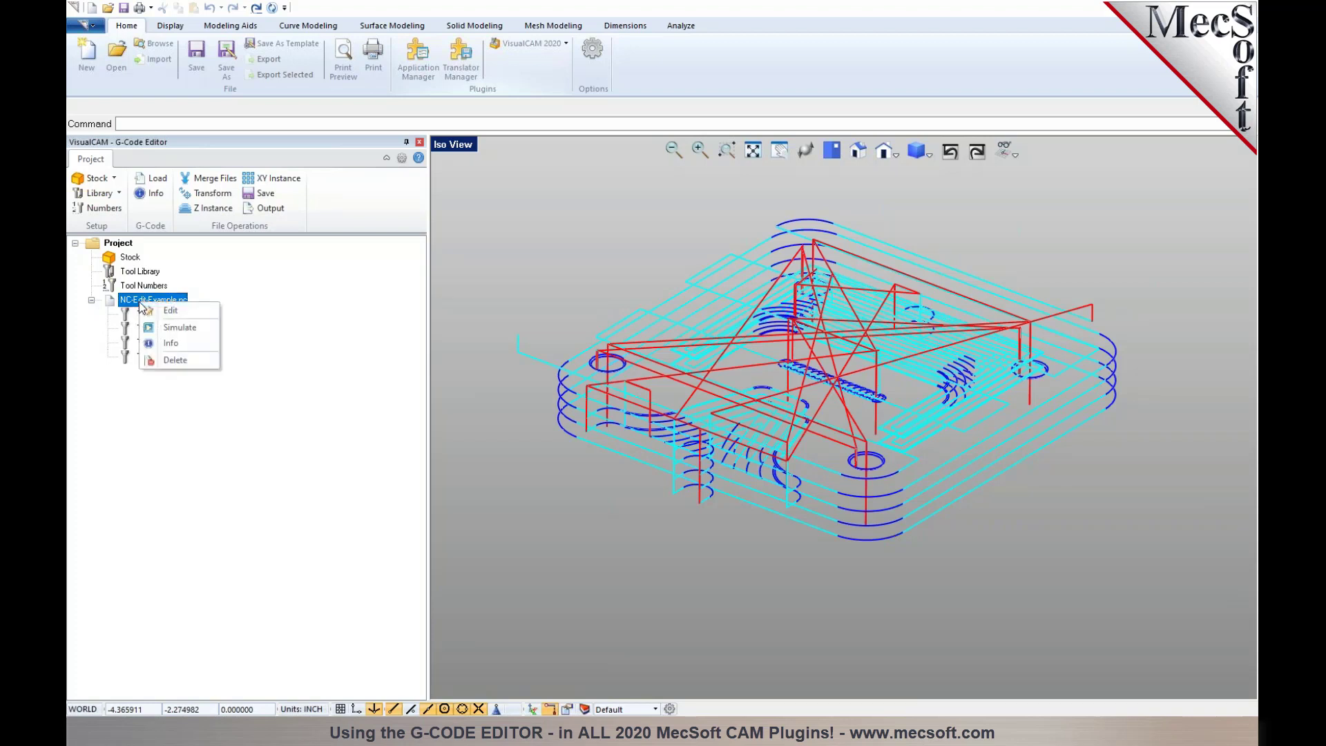
pyautogui.click(155, 333)
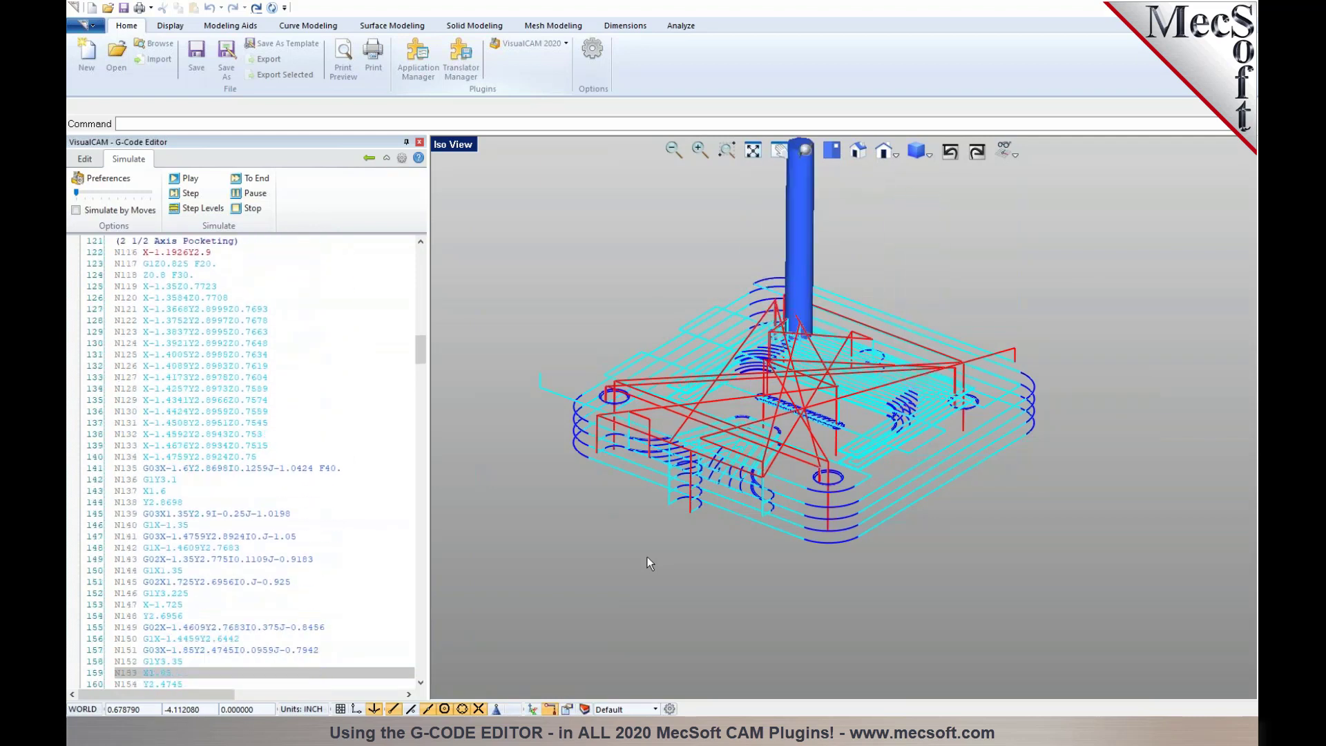
pyautogui.moveTo(701, 432)
pyautogui.mouseDown(button='middle')
pyautogui.moveTo(705, 453)
pyautogui.moveTo(709, 432)
pyautogui.mouseUp(button='middle')
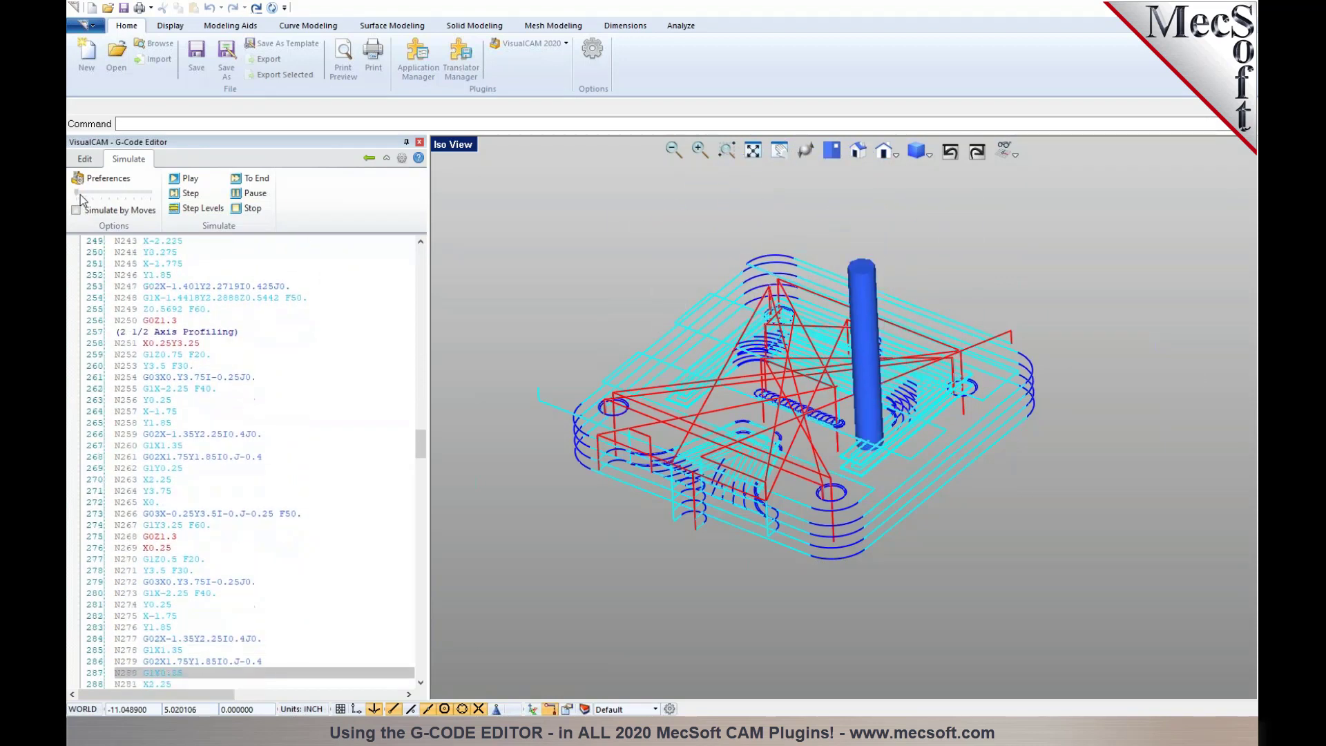
pyautogui.moveTo(88, 194); pyautogui.dragTo(108, 194)
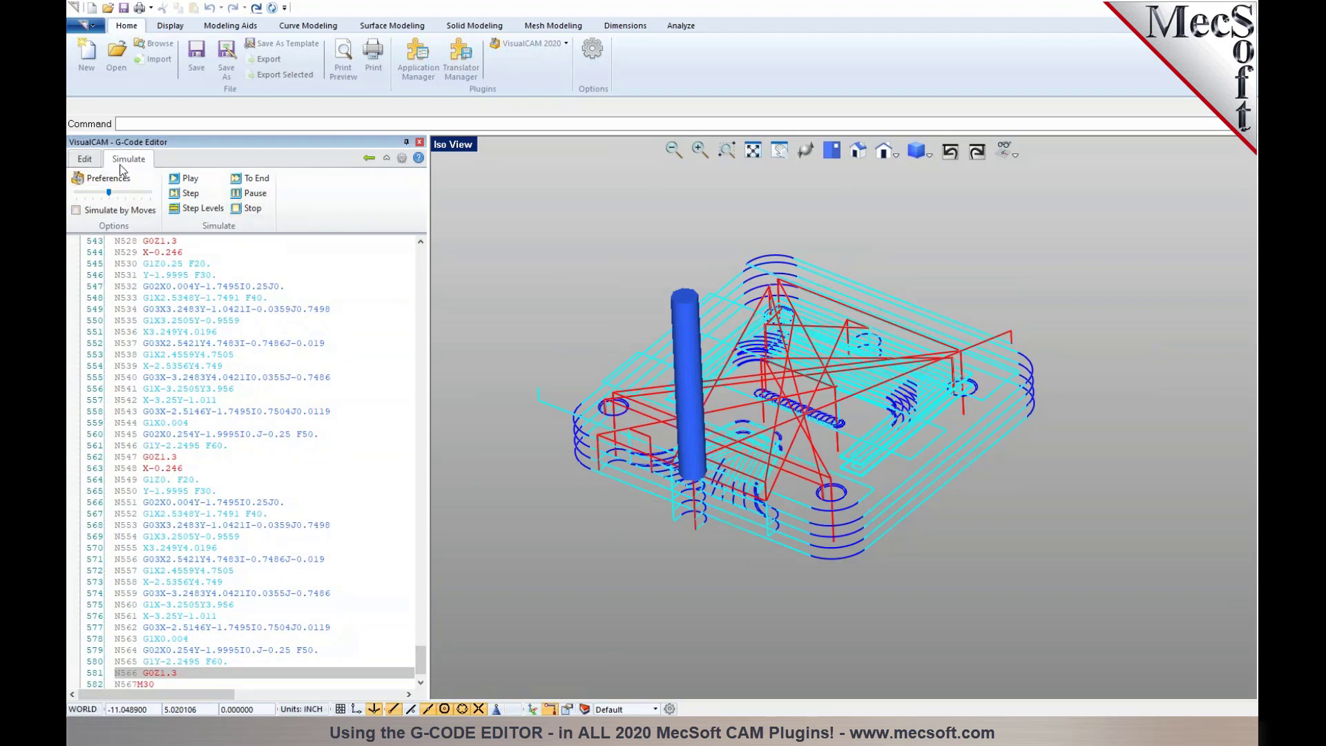
# Switch to the Edit view and scroll the code up to the O0001 line.
pyautogui.click(86, 163)
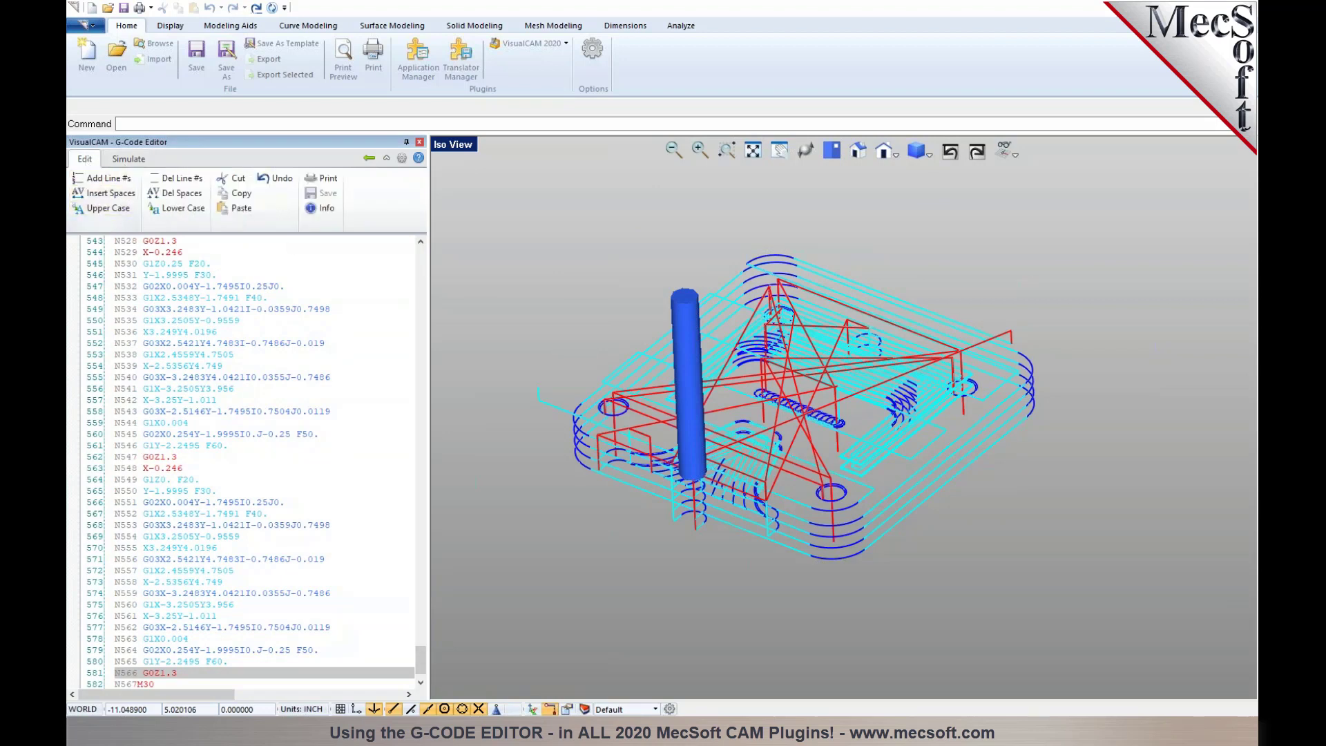
pyautogui.moveTo(421, 659); pyautogui.dragTo(434, 251)
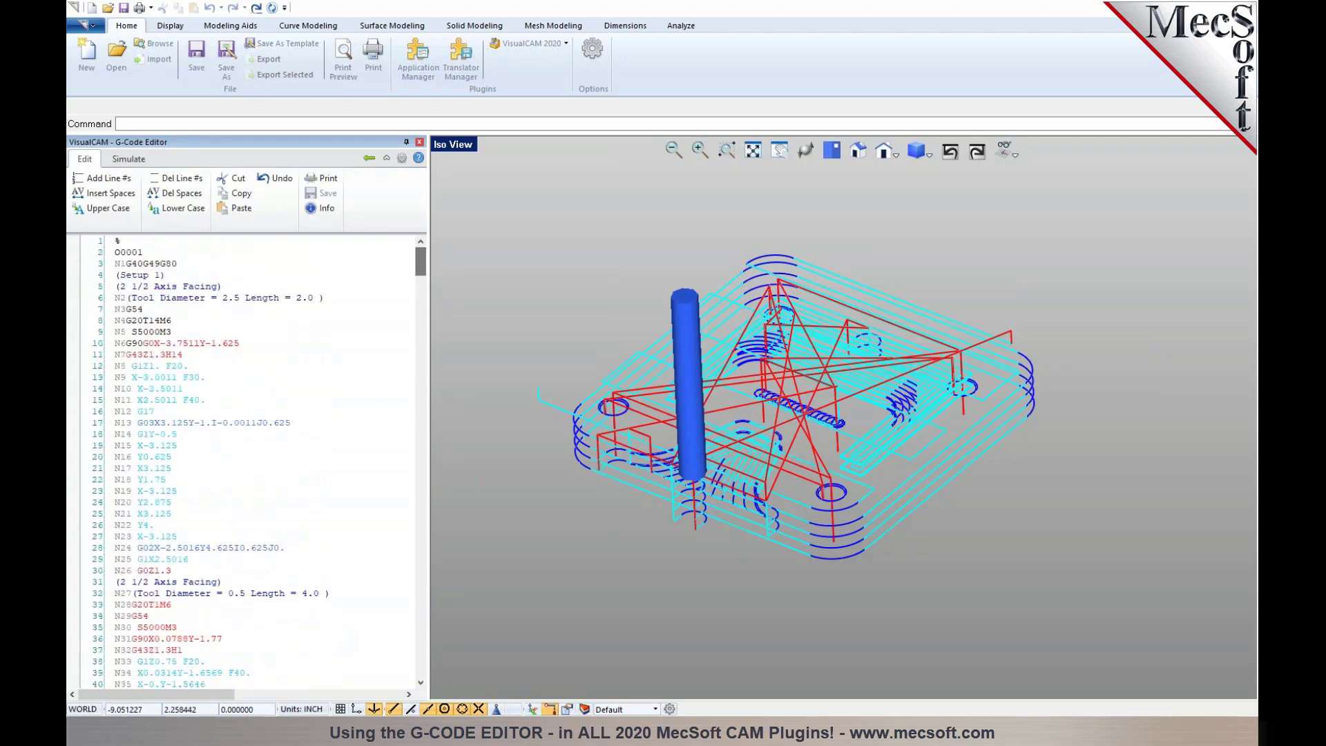
pyautogui.click(268, 252)
# Jump to the program's end, then back to its start, with the Bottom and Top options.
pyautogui.rightClick(269, 252)
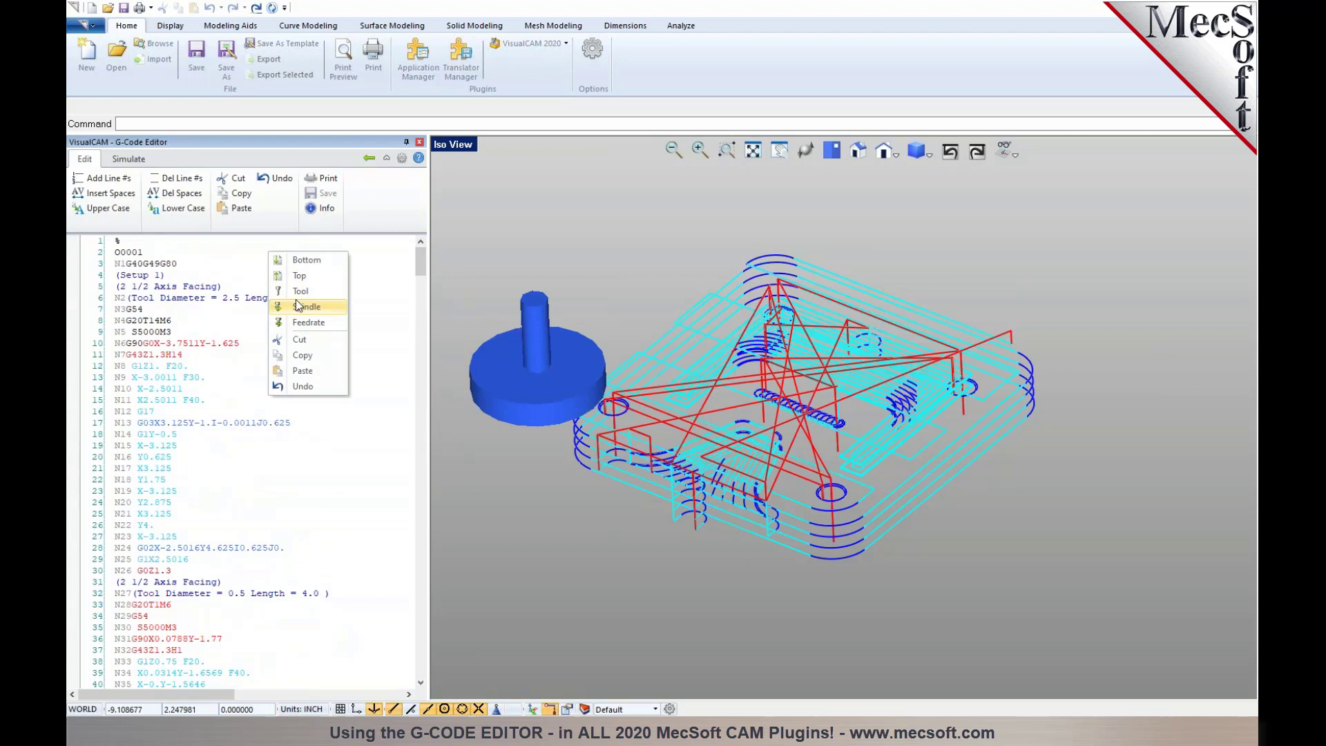
pyautogui.click(307, 260)
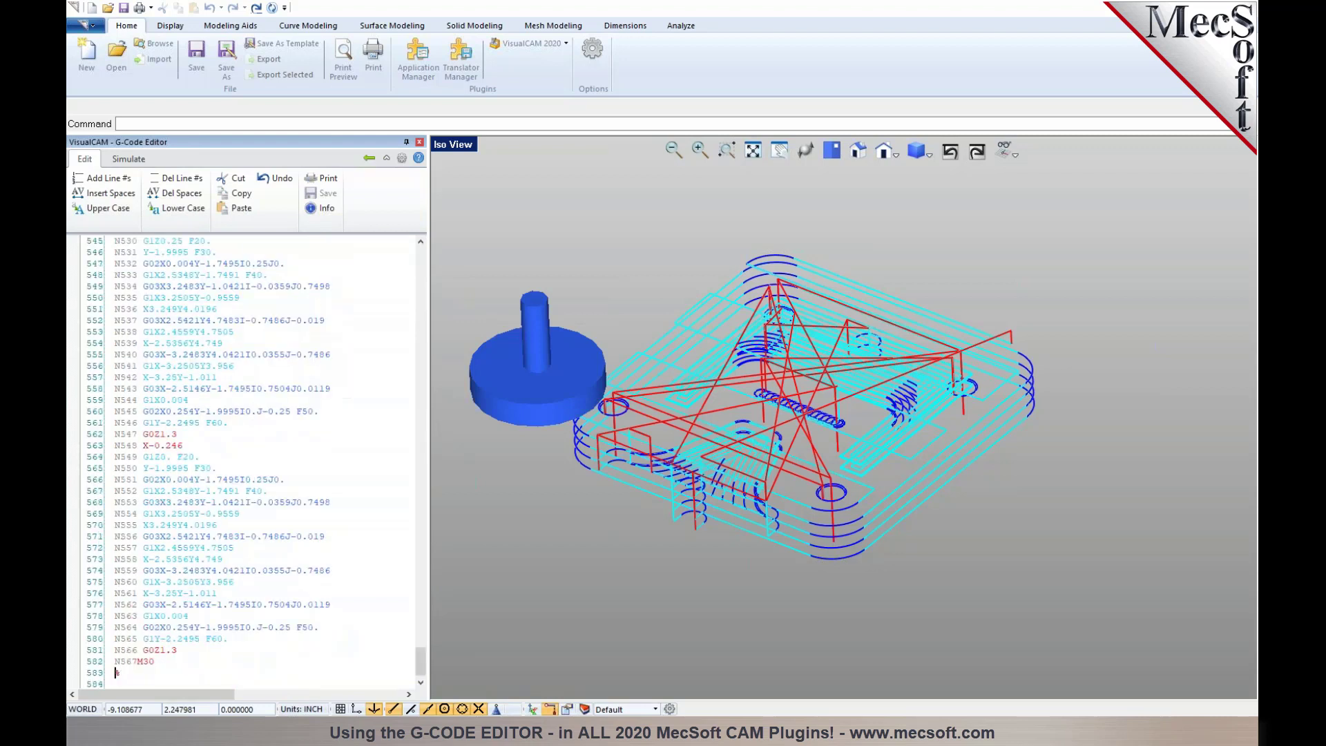
pyautogui.rightClick(307, 261)
pyautogui.click(116, 672)
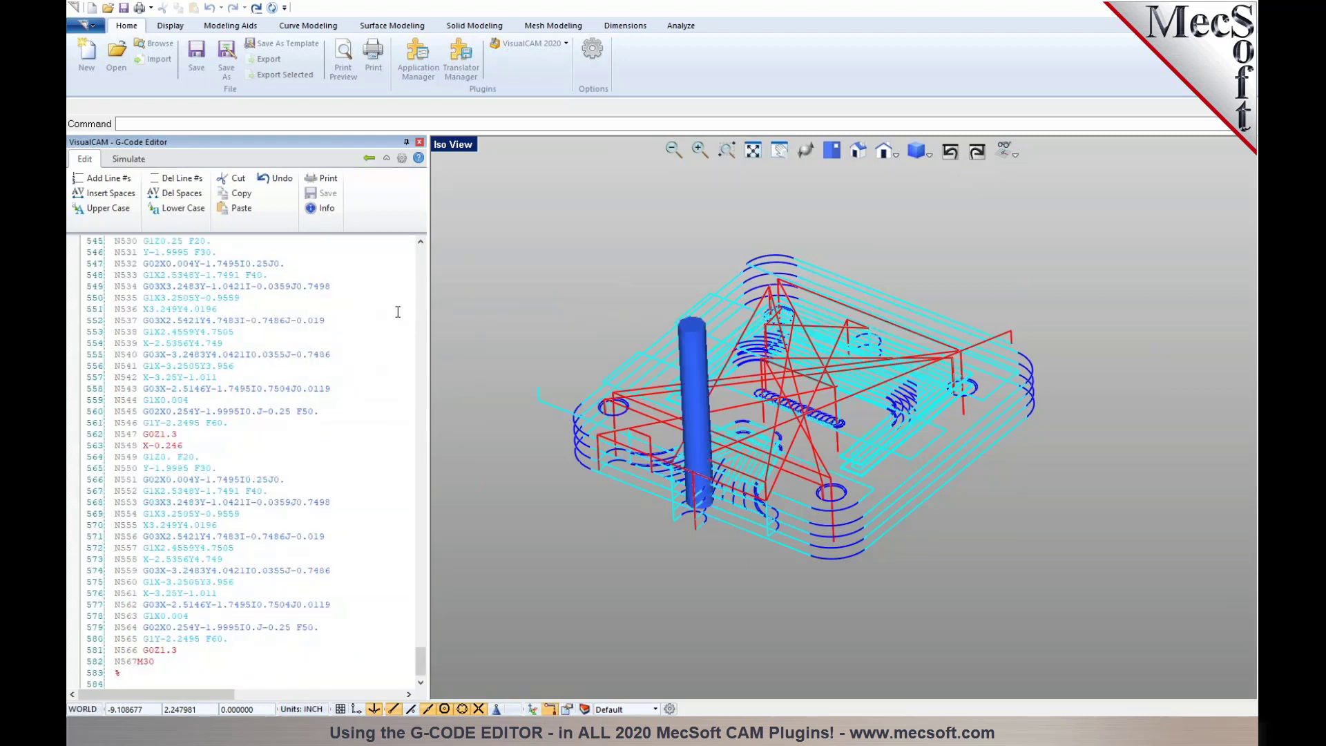
pyautogui.rightClick(366, 481)
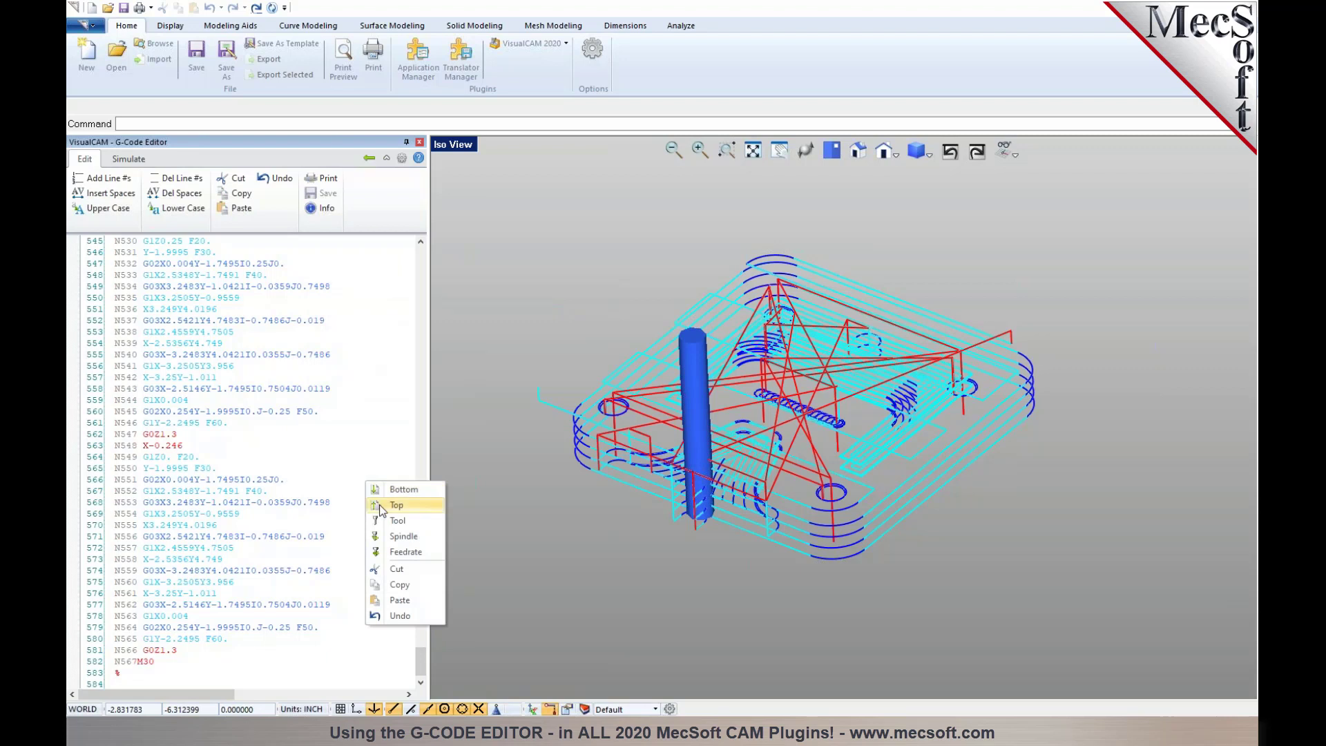
pyautogui.click(373, 502)
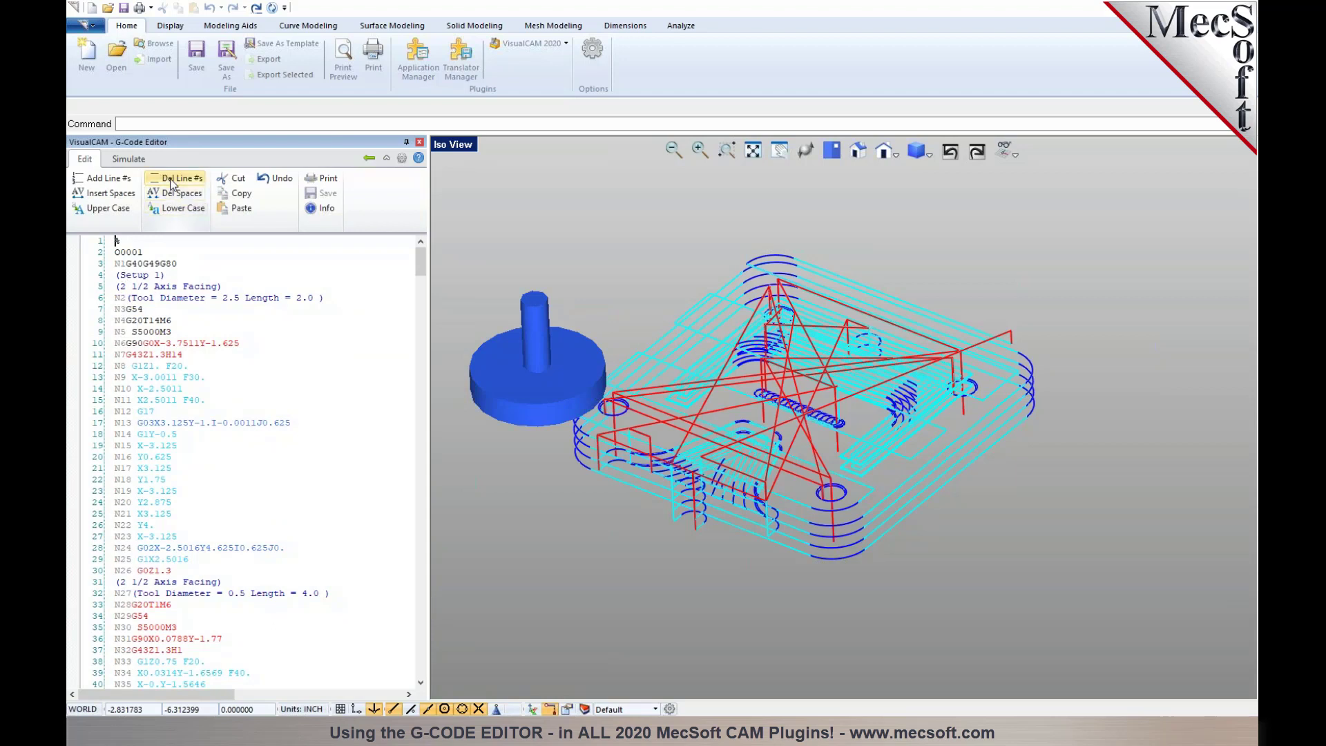
# Delete the old line numbers, renumber from N1, and insert spaces between code words.
pyautogui.click(172, 179)
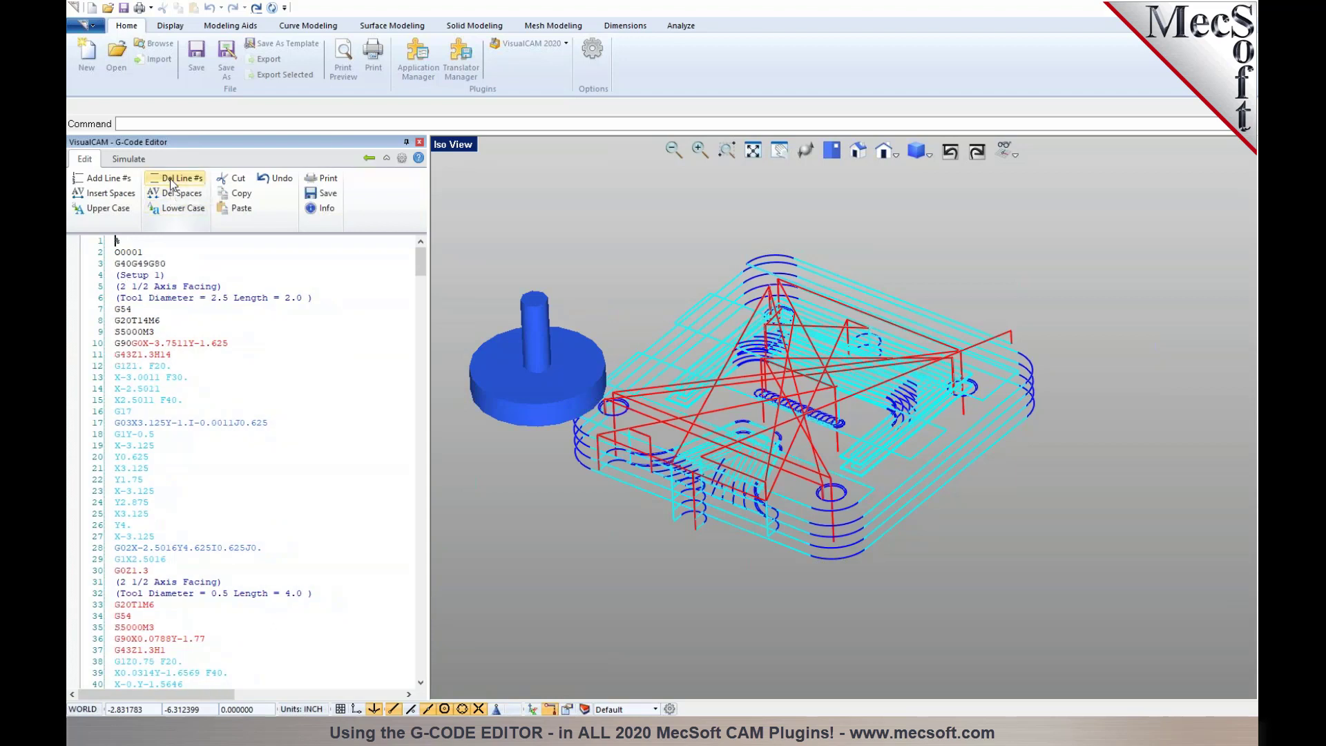
pyautogui.click(101, 178)
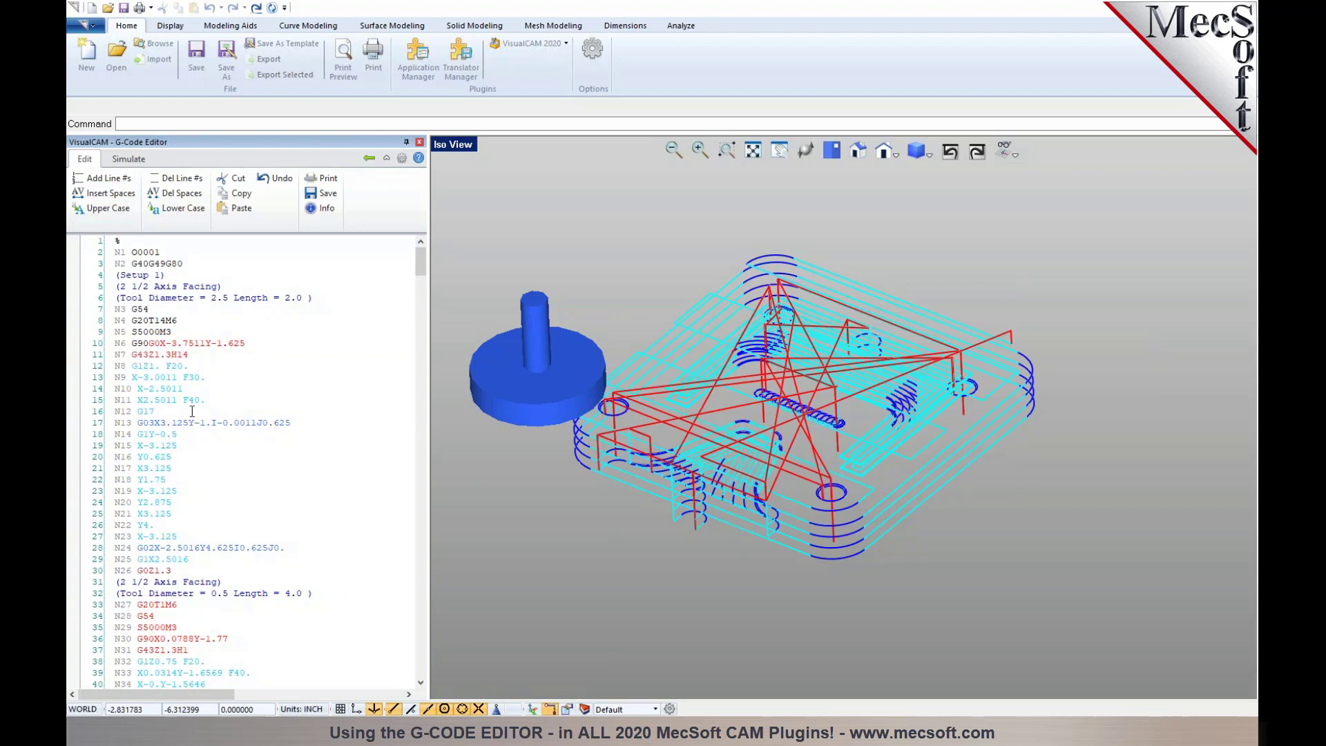
pyautogui.click(110, 194)
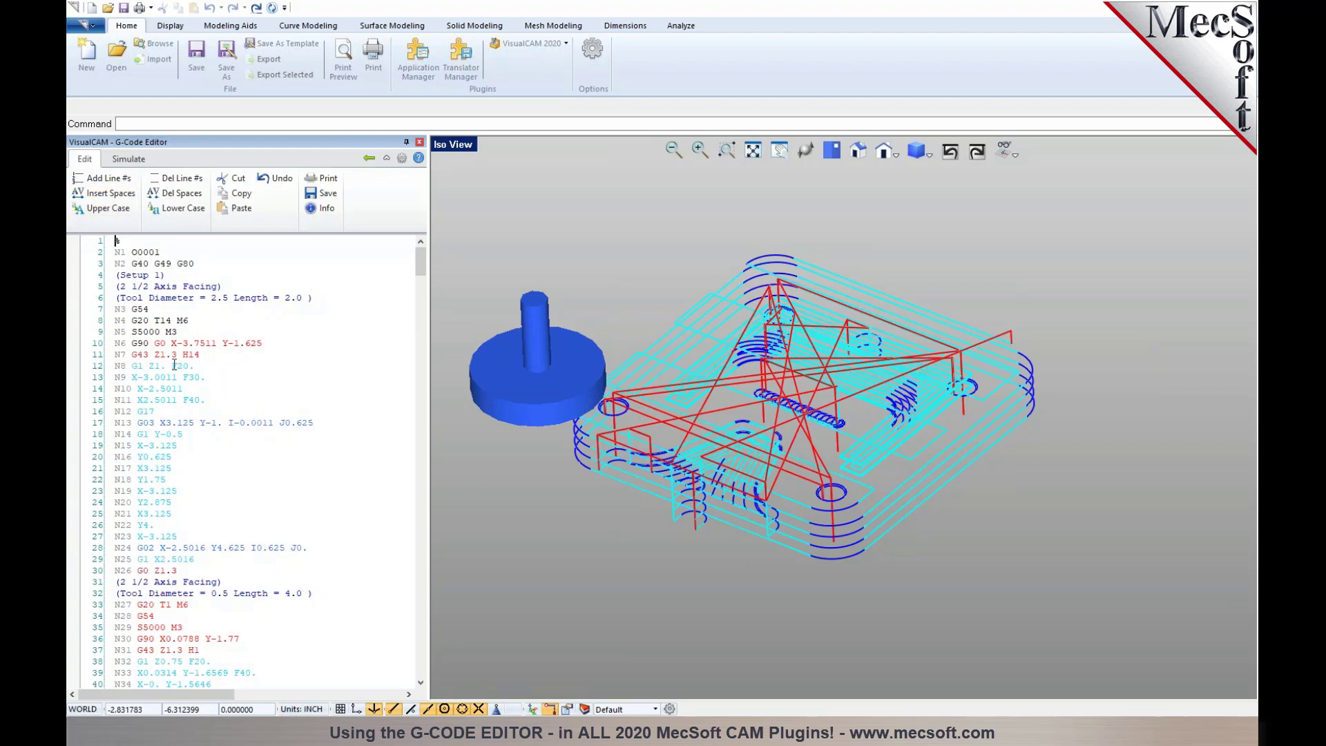
pyautogui.scroll(-4, 203, 395)
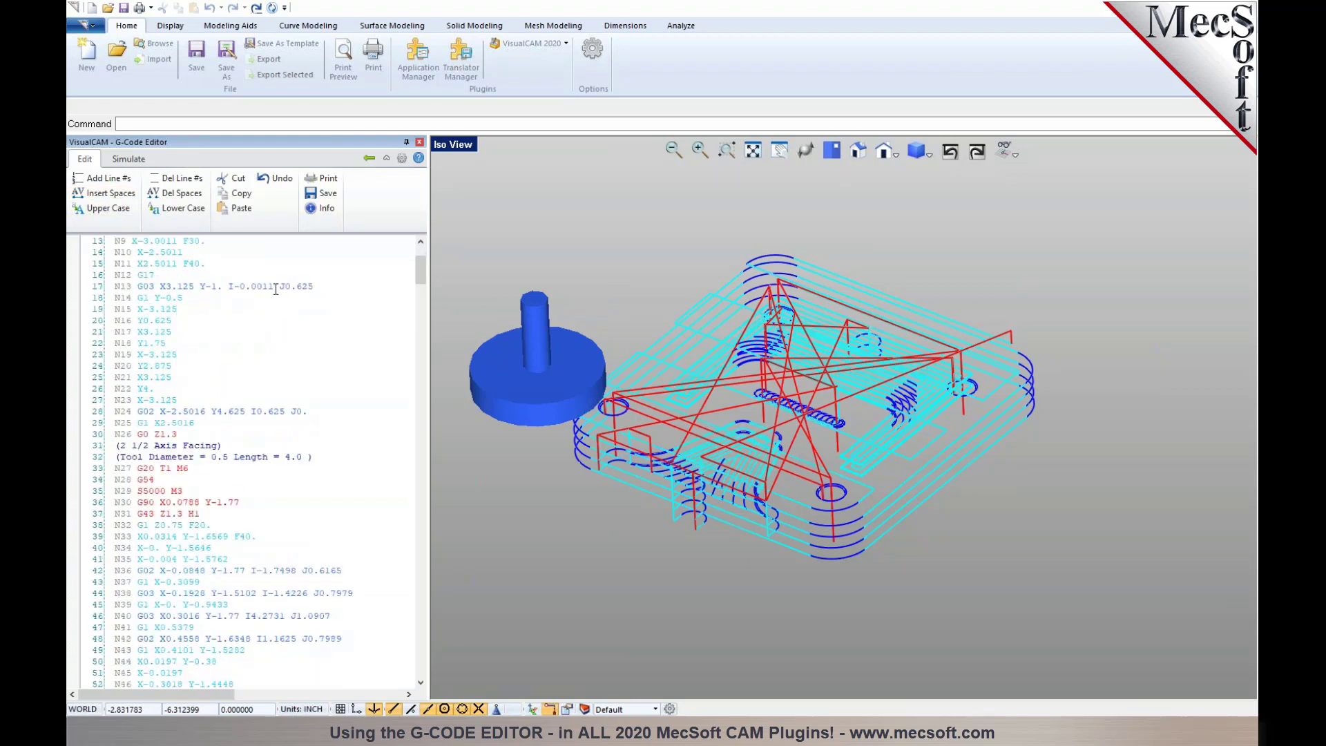
pyautogui.scroll(4, 269, 394)
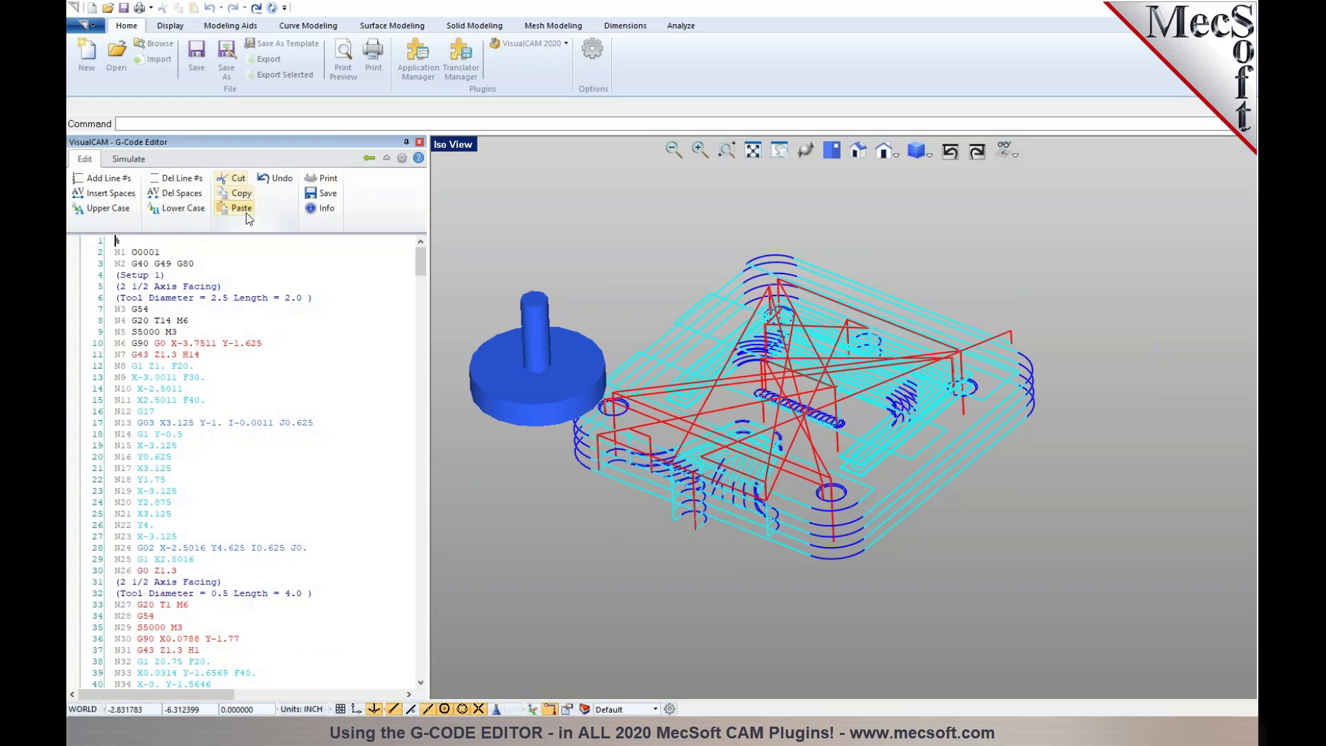
pyautogui.click(171, 251)
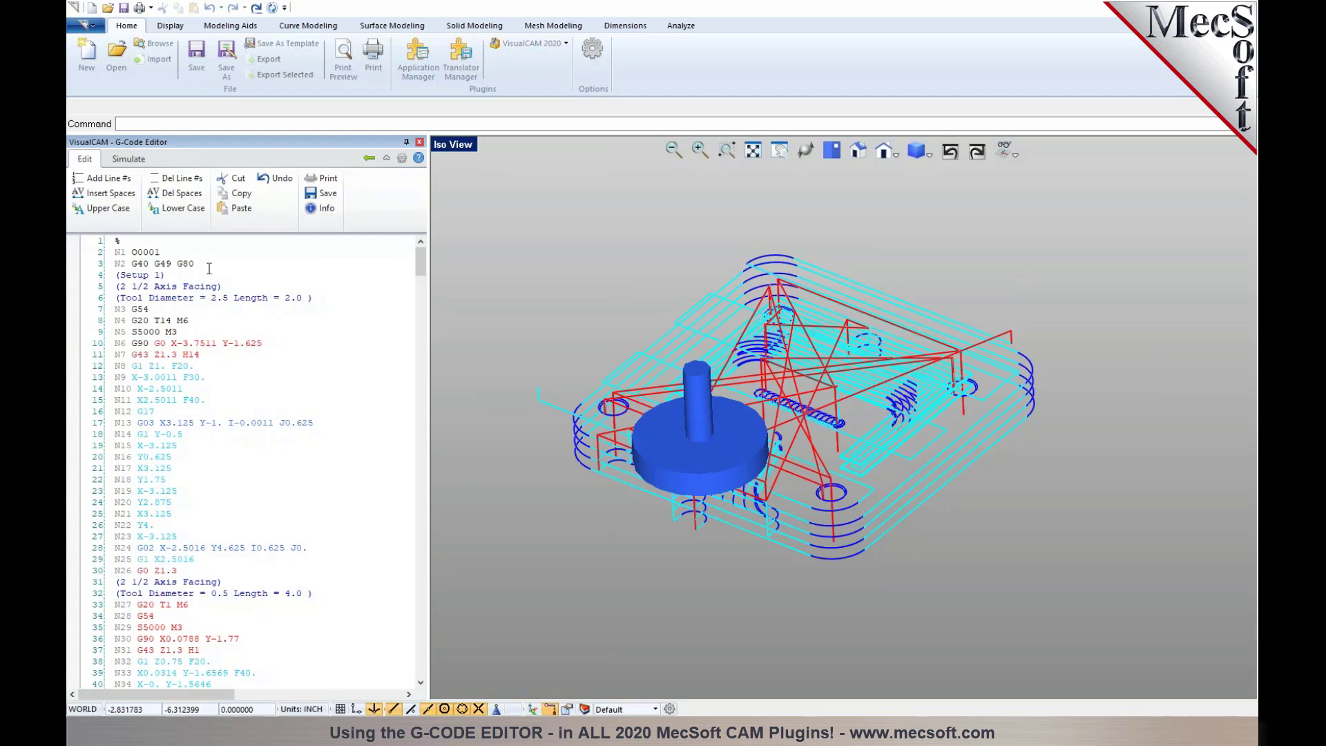
# Save the code over NC-Edit-Example.nc, confirming replacement, and return to the project.
pyautogui.click(337, 196)
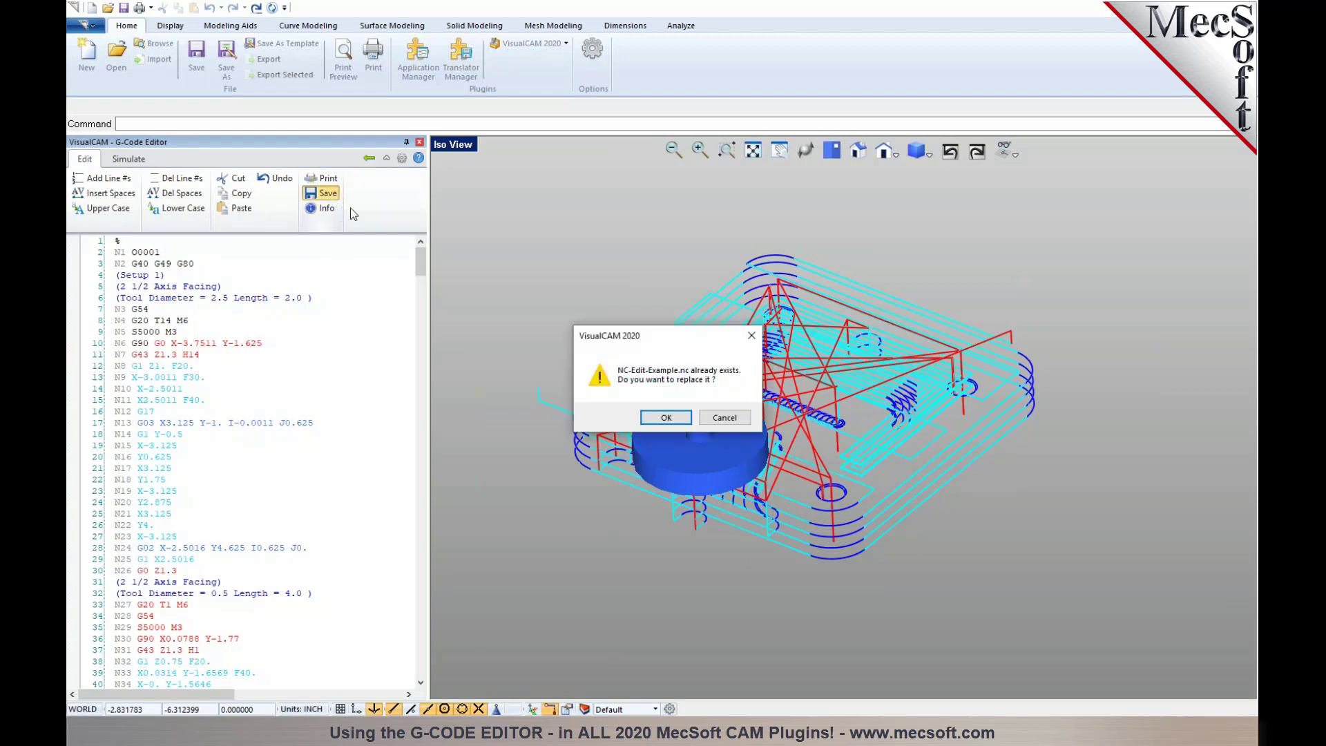
pyautogui.click(667, 419)
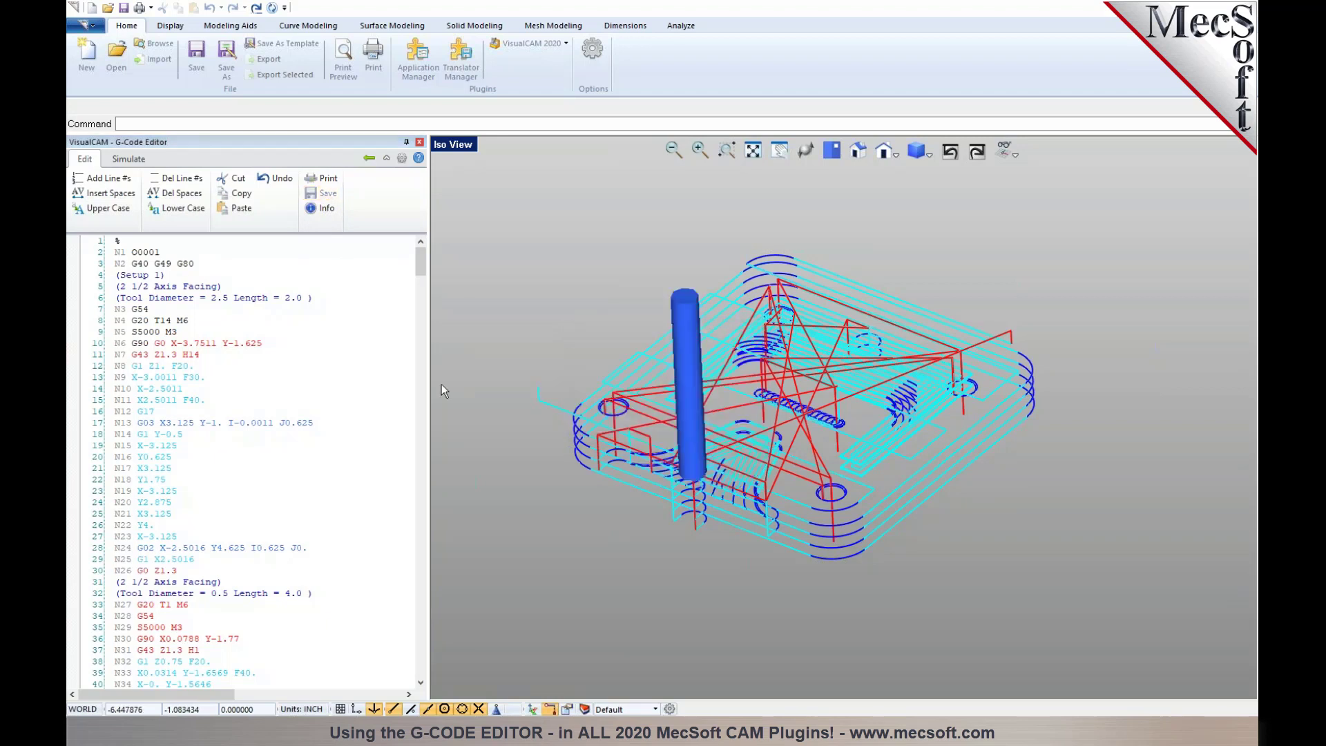
pyautogui.click(369, 160)
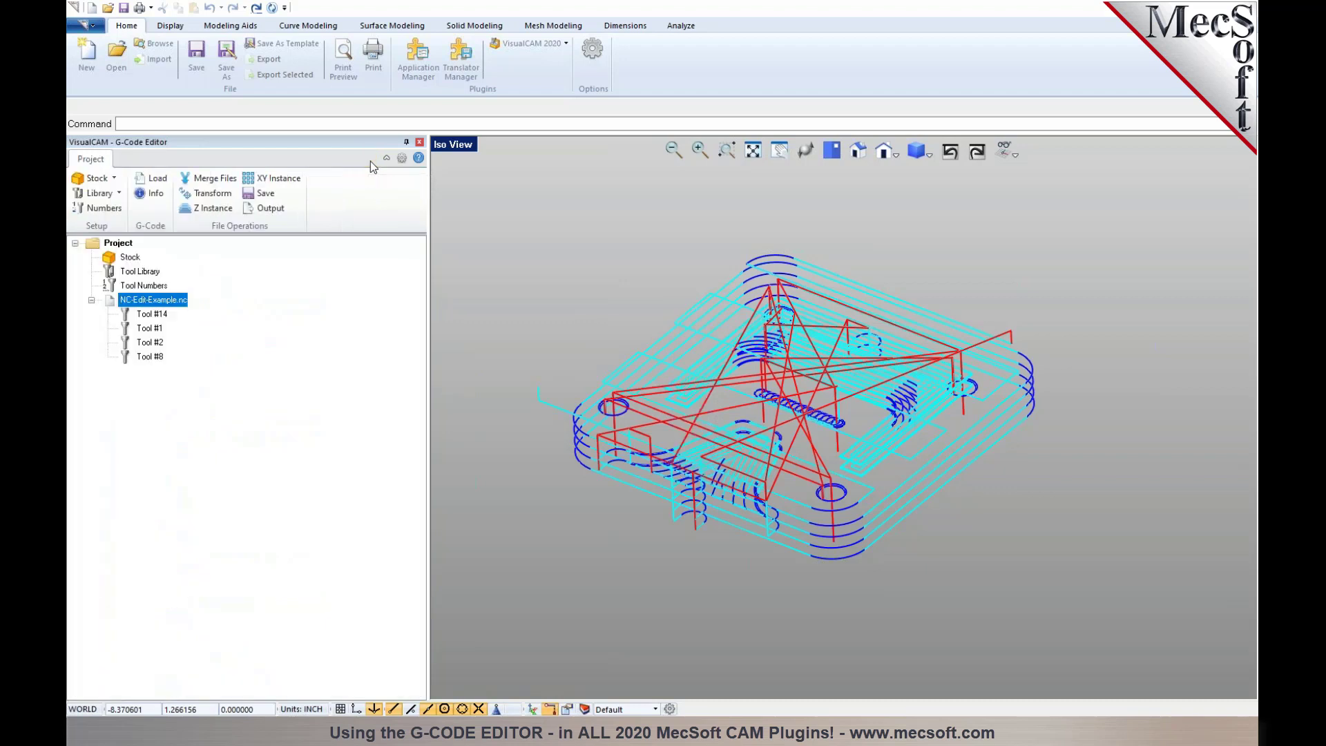
# Output NC-Edit-Example.nc to Notepad for review, then close Notepad.
pyautogui.click(279, 210)
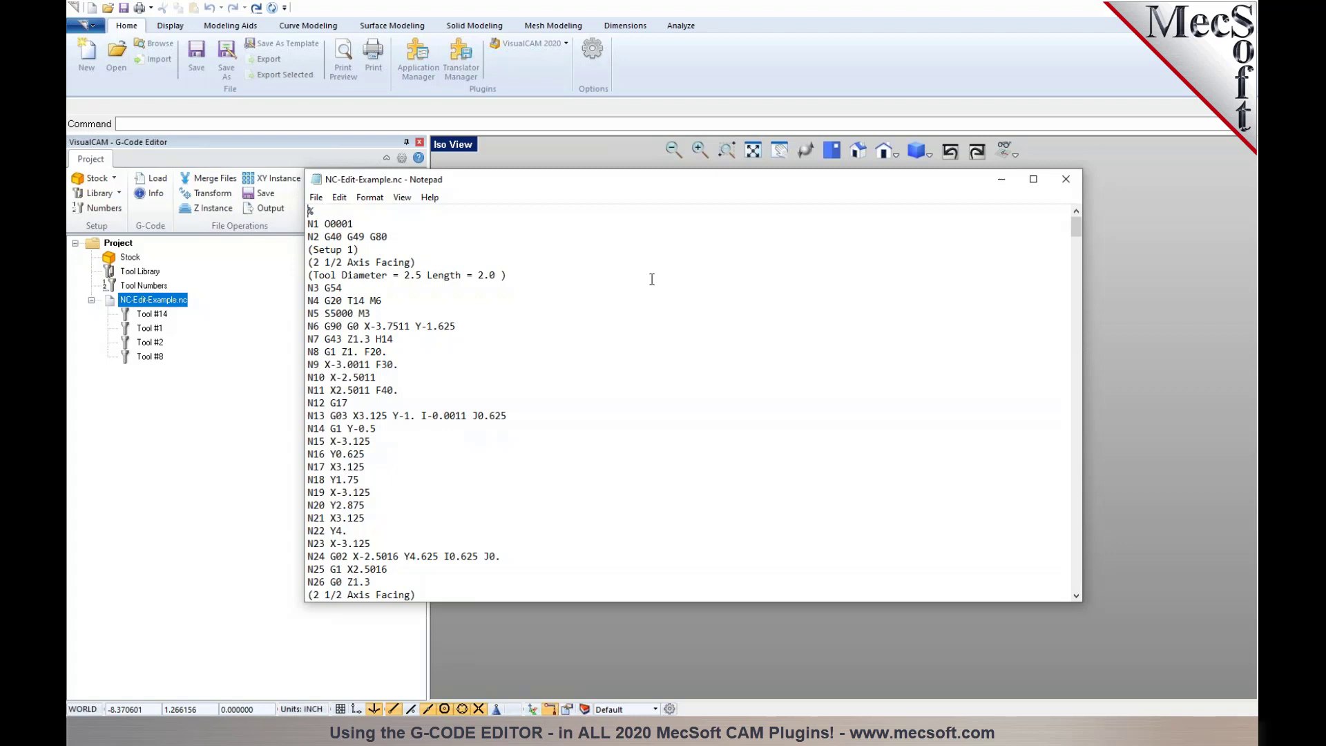
pyautogui.click(1068, 181)
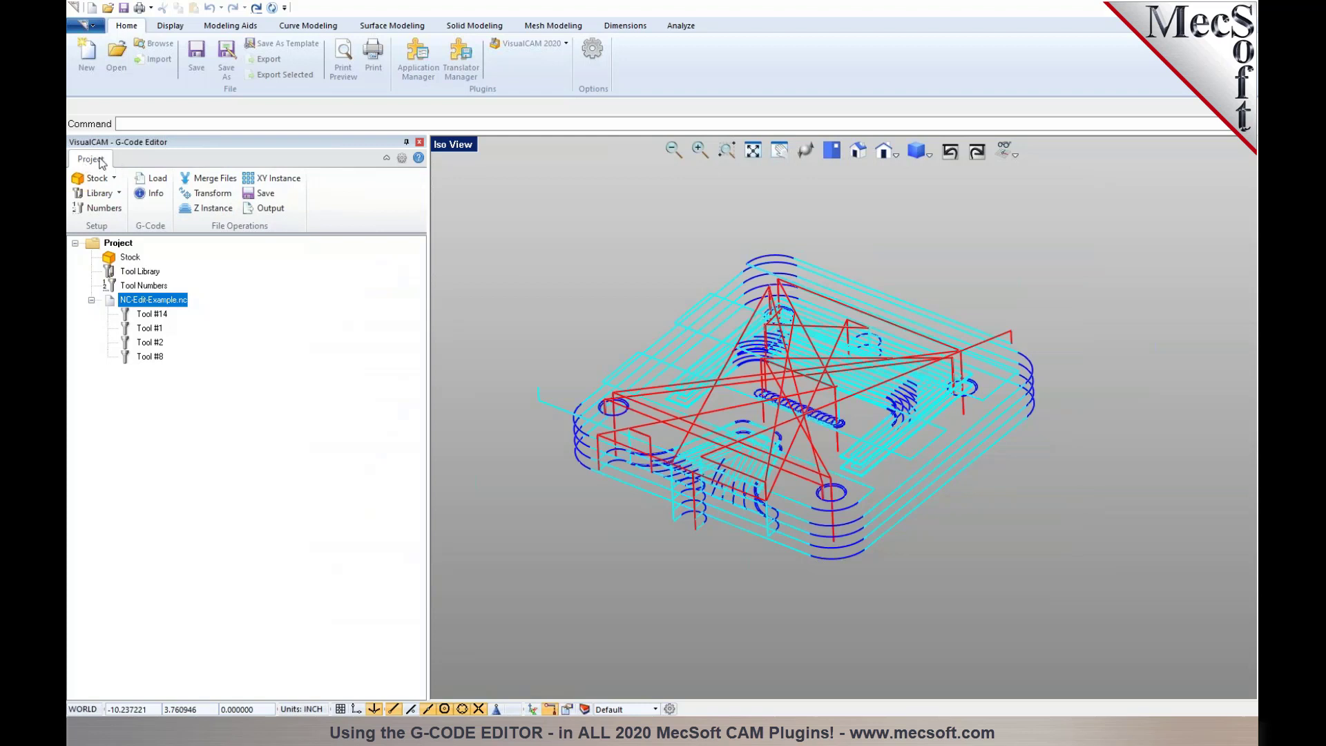
# Open NC-Edit-Example.nc for editing, glance at the Simulate controls, then return to Edit.
pyautogui.rightClick(142, 309)
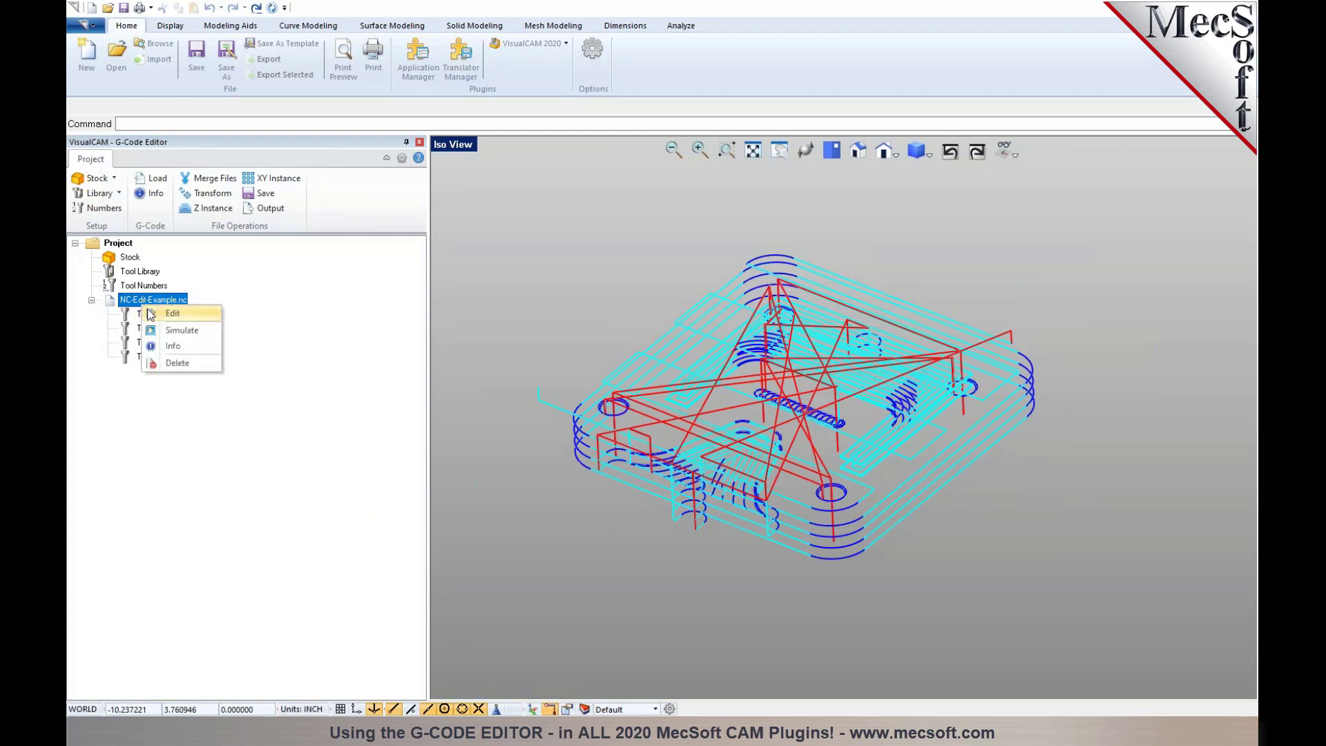
pyautogui.click(163, 312)
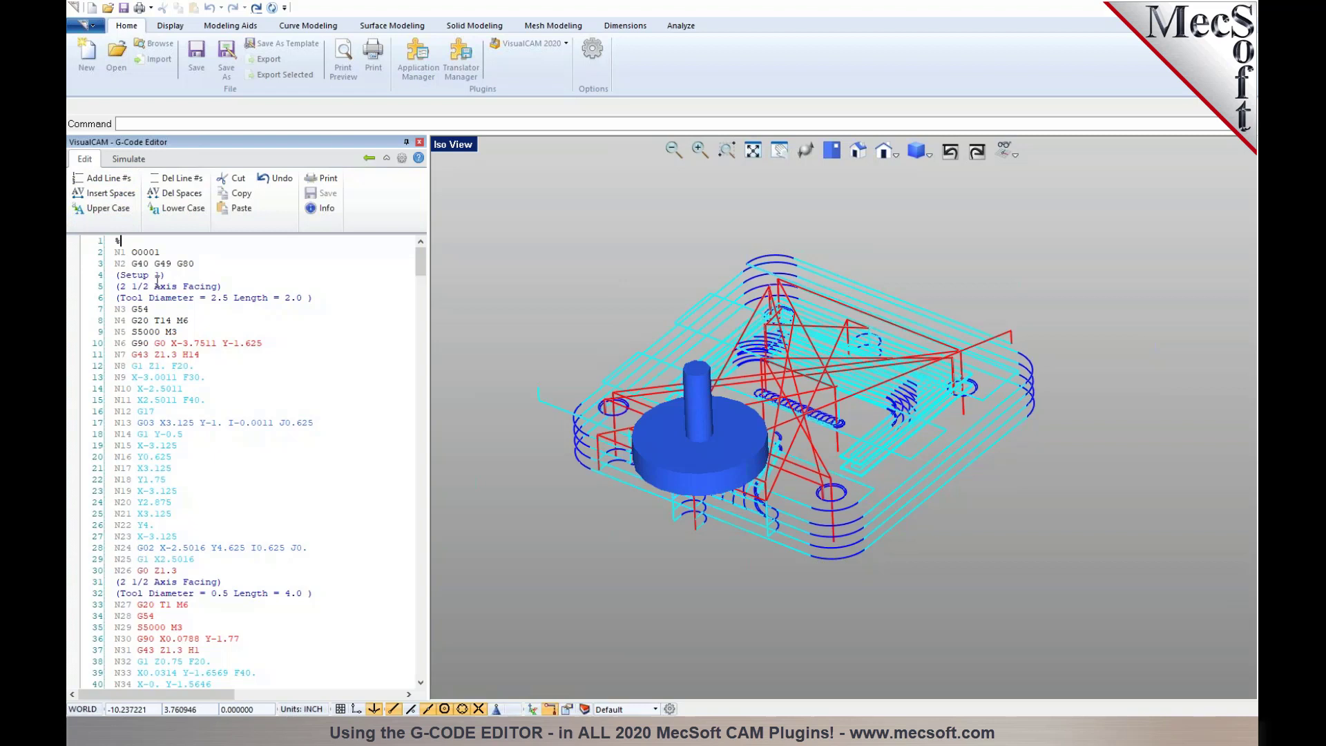
pyautogui.click(136, 163)
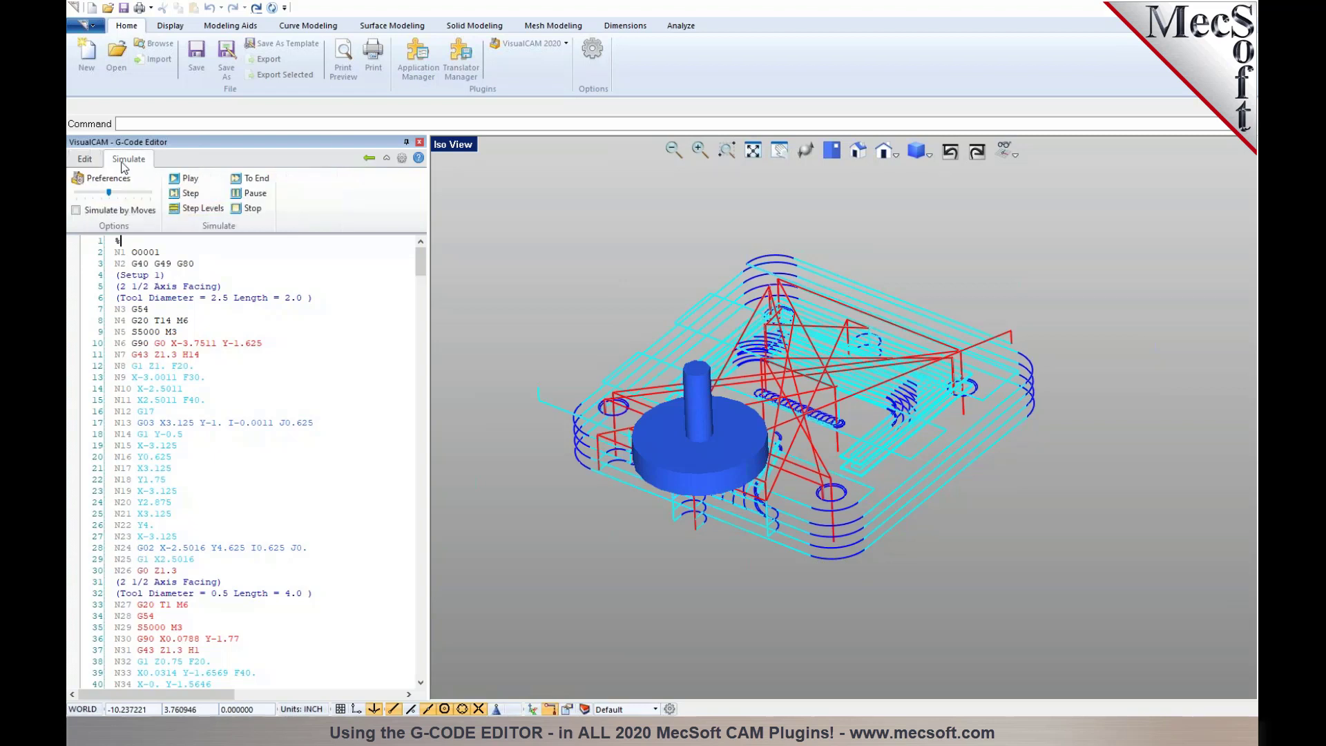
pyautogui.click(84, 160)
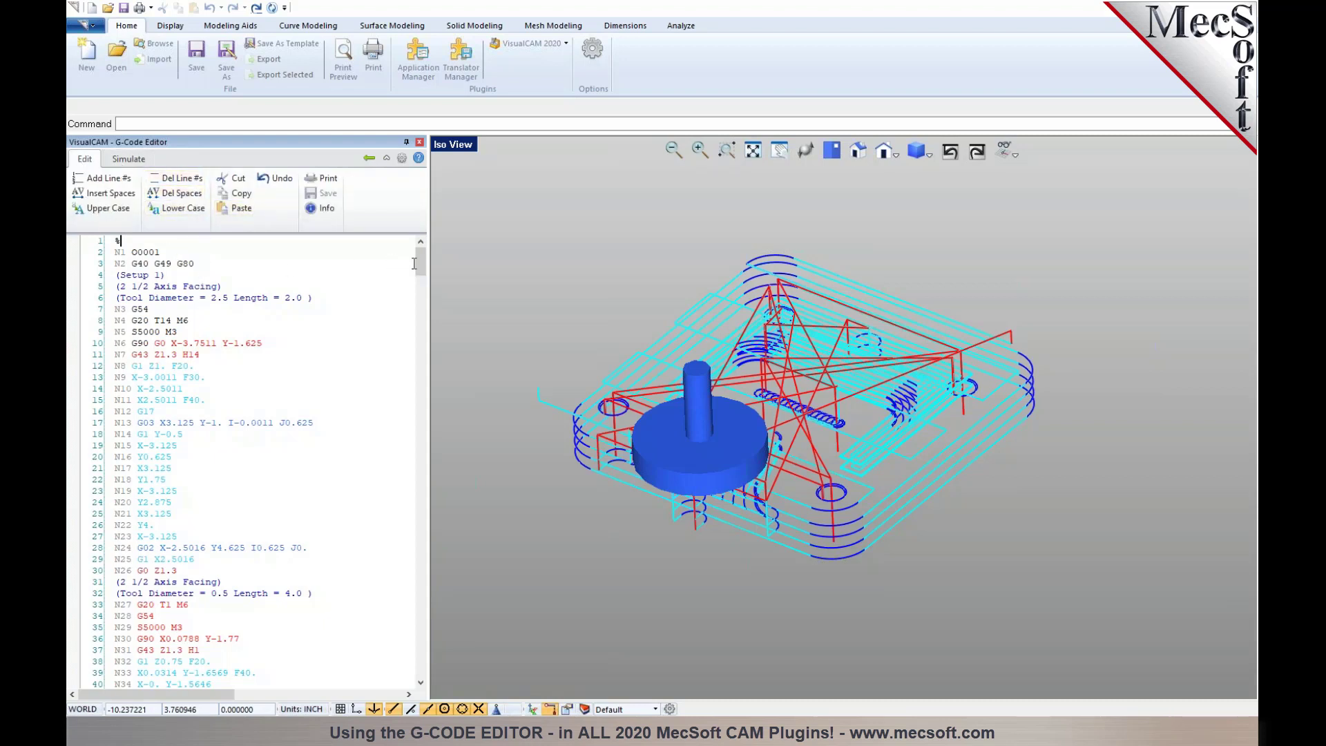
pyautogui.click(327, 209)
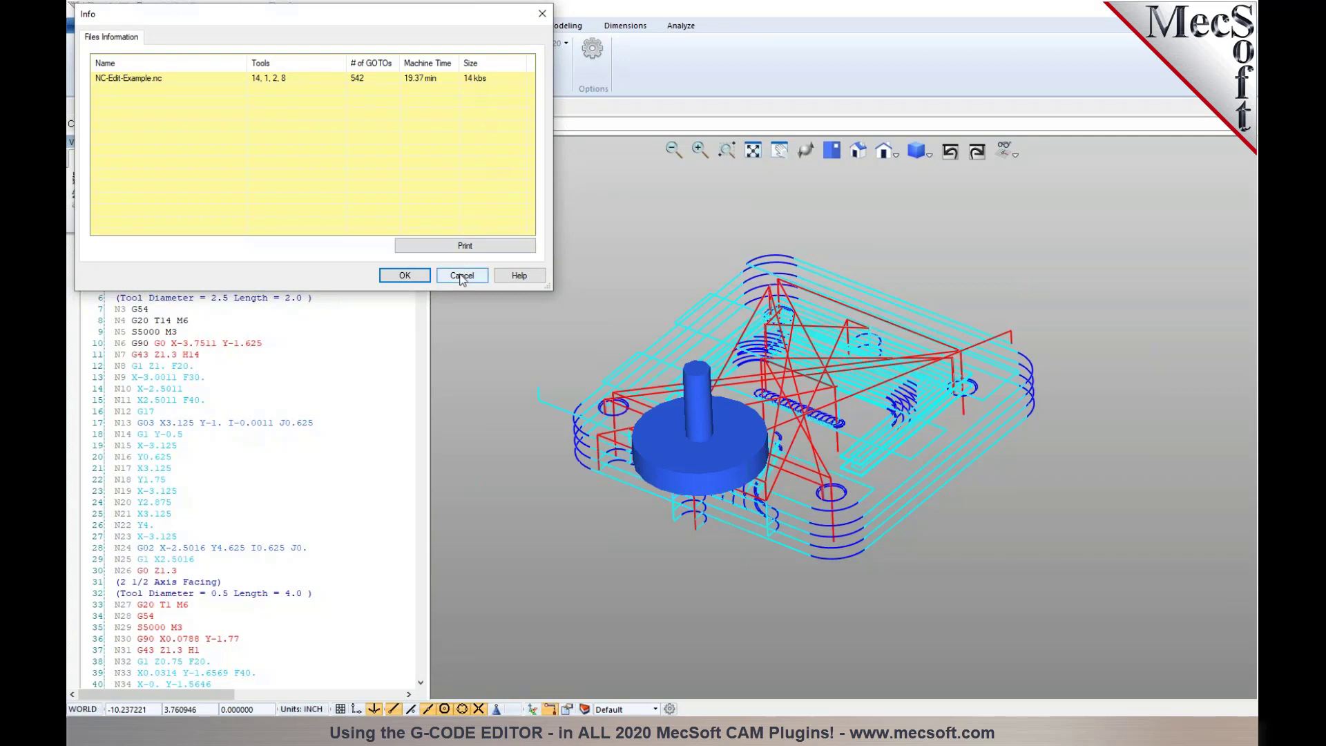
pyautogui.click(461, 276)
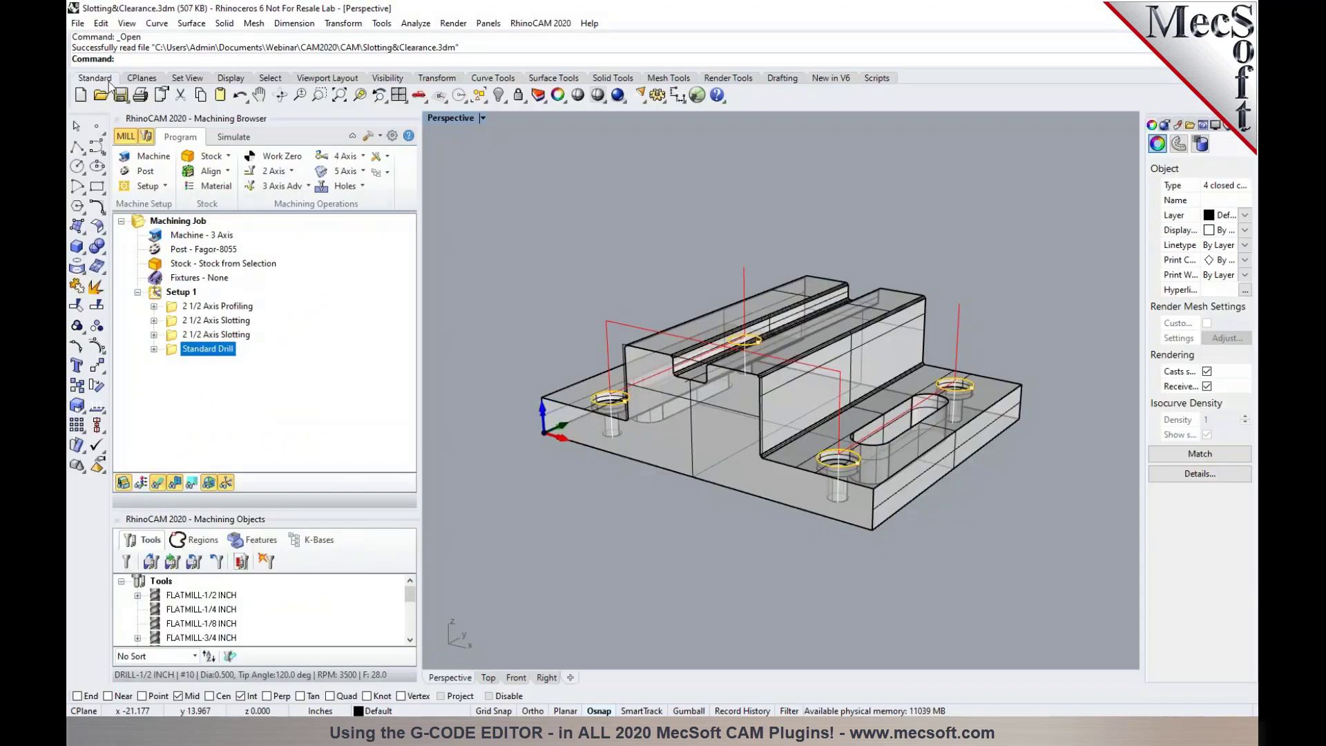
# Open the NC-Edit-Example.3dm model without saving the current one.
pyautogui.click(103, 97)
pyautogui.click(693, 418)
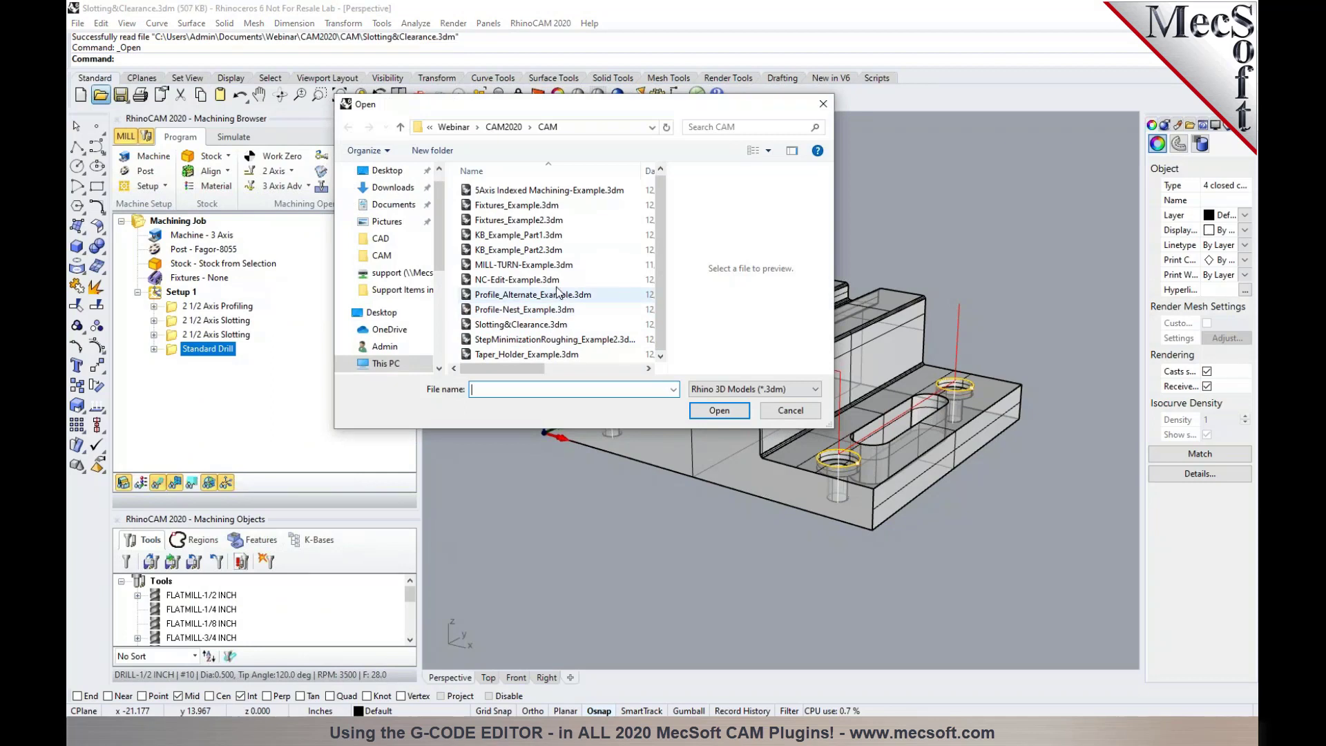
pyautogui.click(516, 280)
pyautogui.click(731, 407)
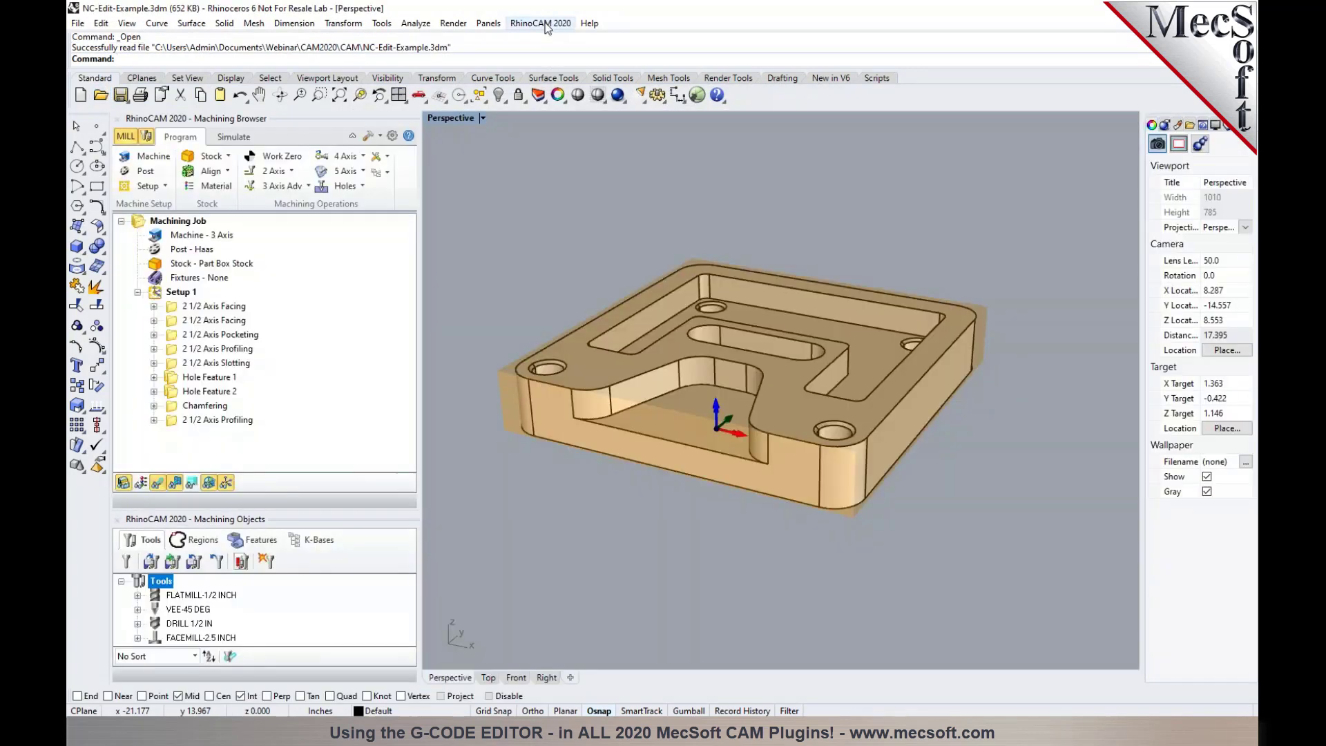
# Launch RhinoCAM's G-Code Editor and open NC-Edit-Example.nc with its toolpaths over the part.
pyautogui.click(541, 24)
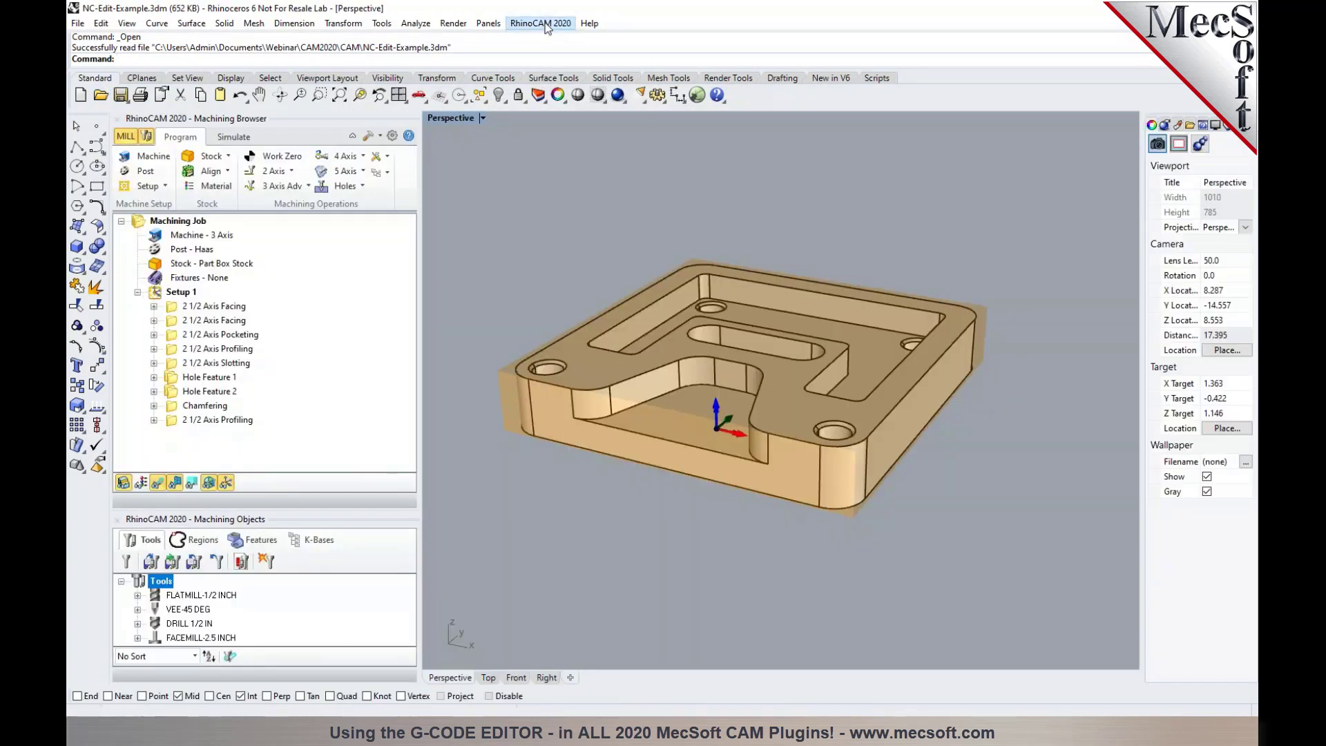
pyautogui.click(544, 130)
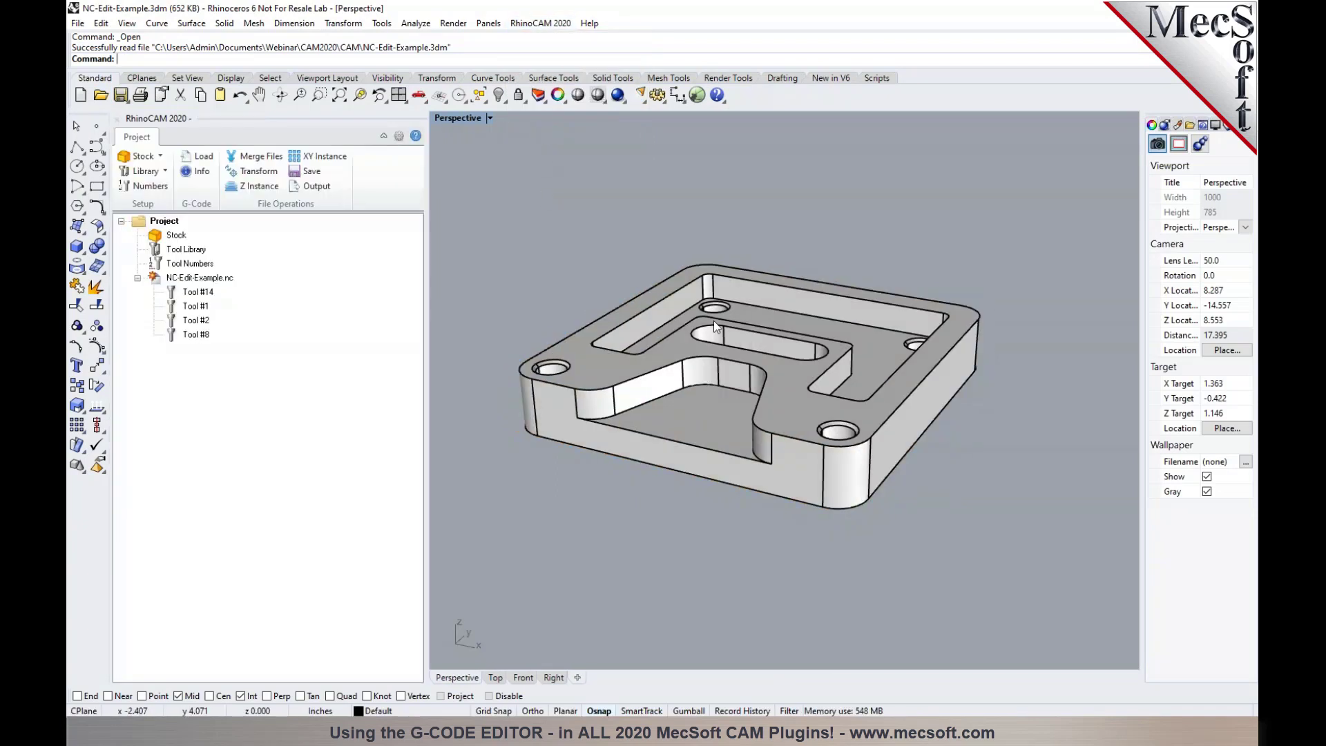
pyautogui.moveTo(713, 321); pyautogui.dragTo(757, 337, button='right')
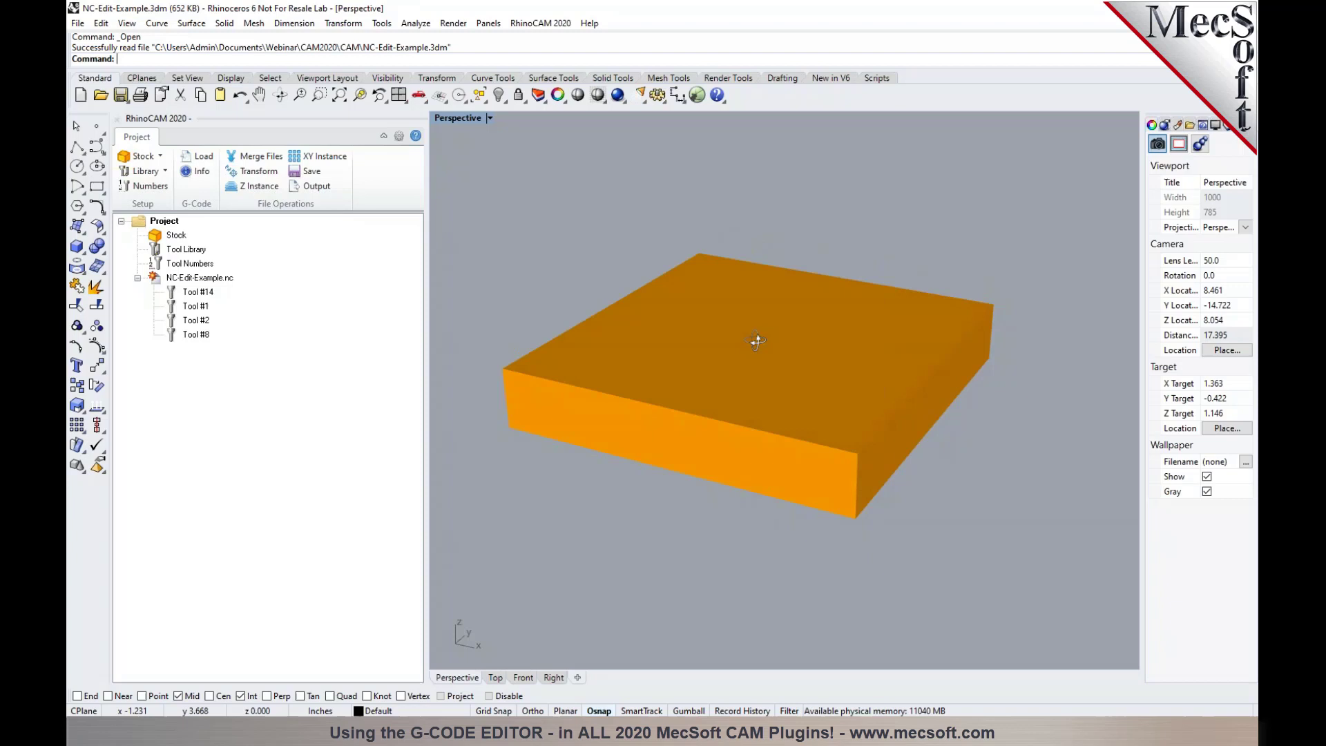
pyautogui.click(211, 279)
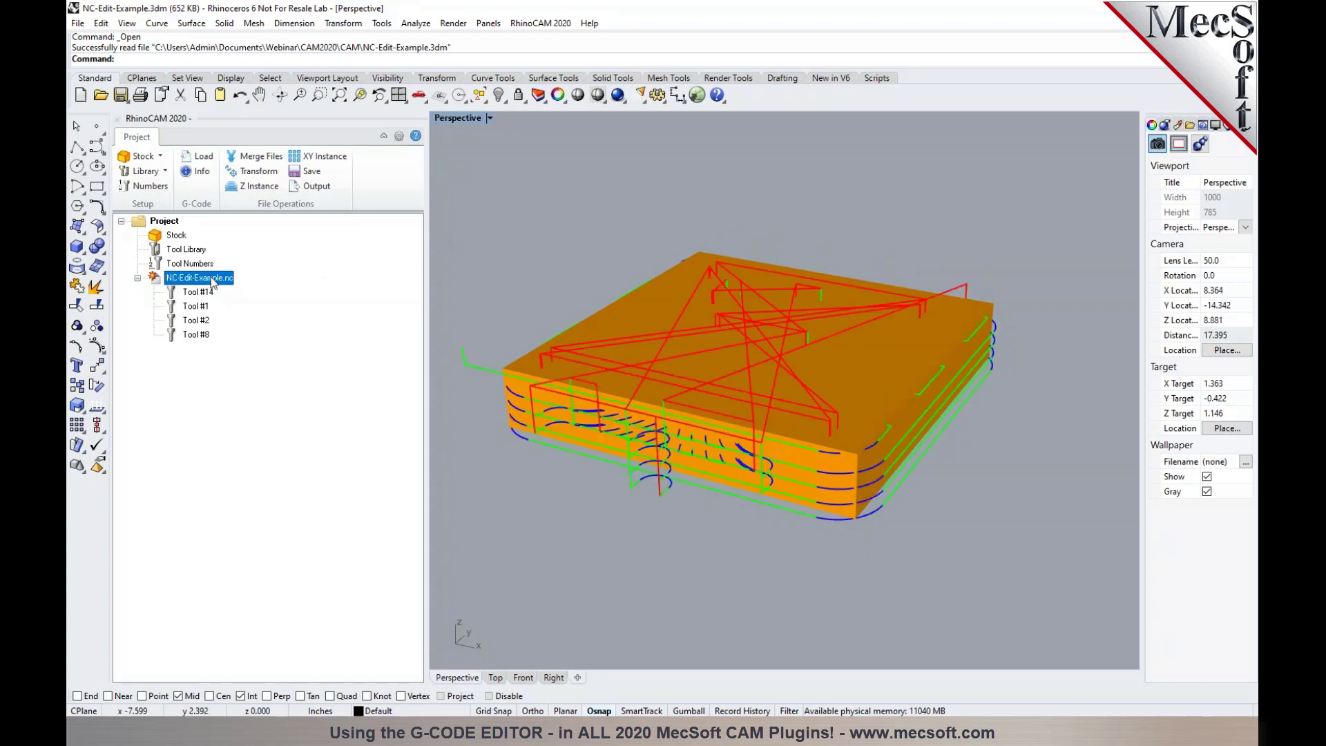
pyautogui.rightClick(211, 278)
pyautogui.click(217, 284)
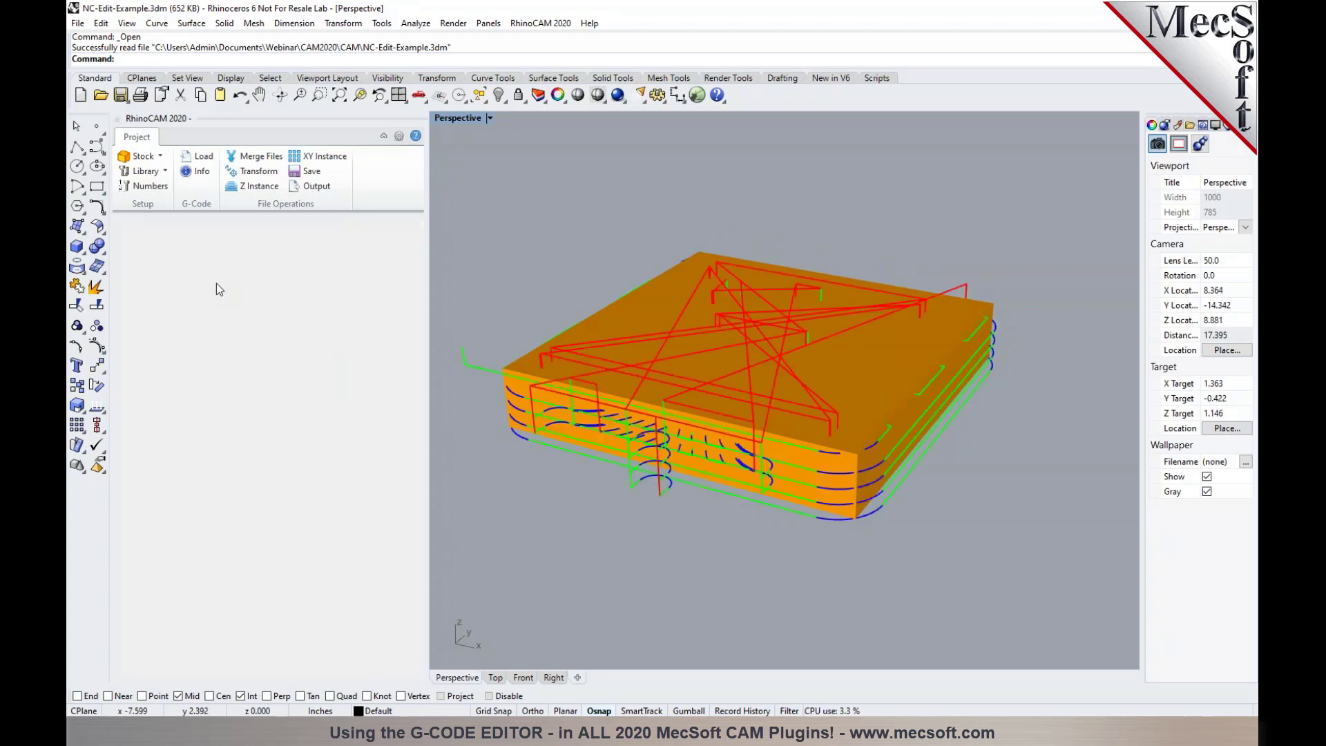
# Play the NC-Edit-Example.nc simulation against the stock, then select the part polysurface.
pyautogui.click(174, 138)
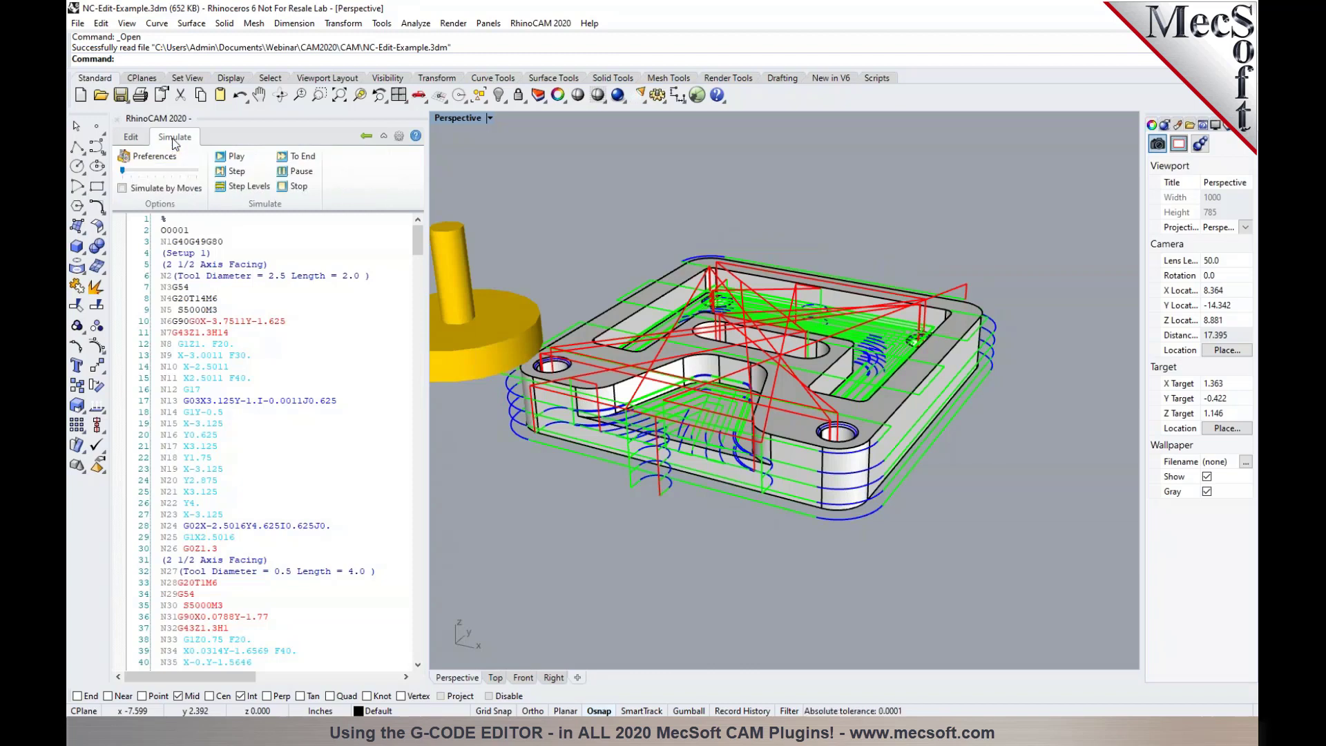
pyautogui.click(234, 159)
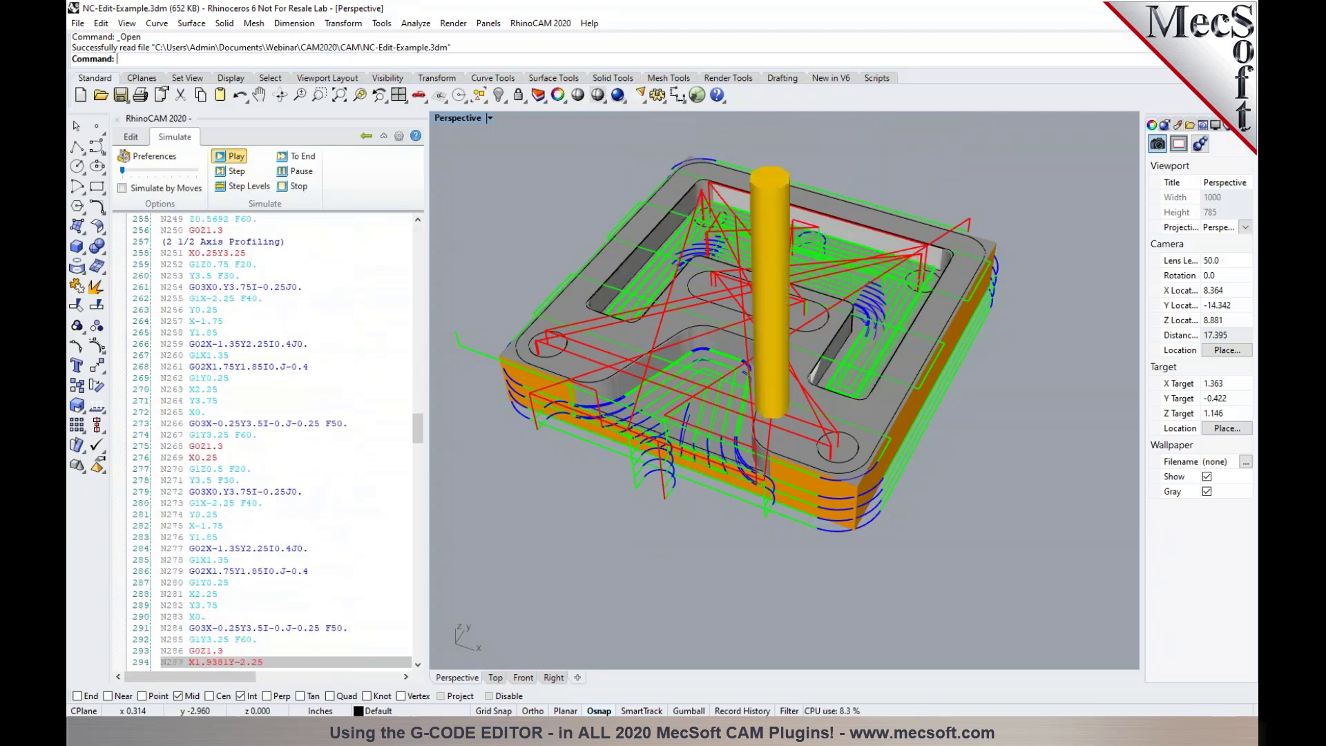
pyautogui.scroll(-4, 691, 325)
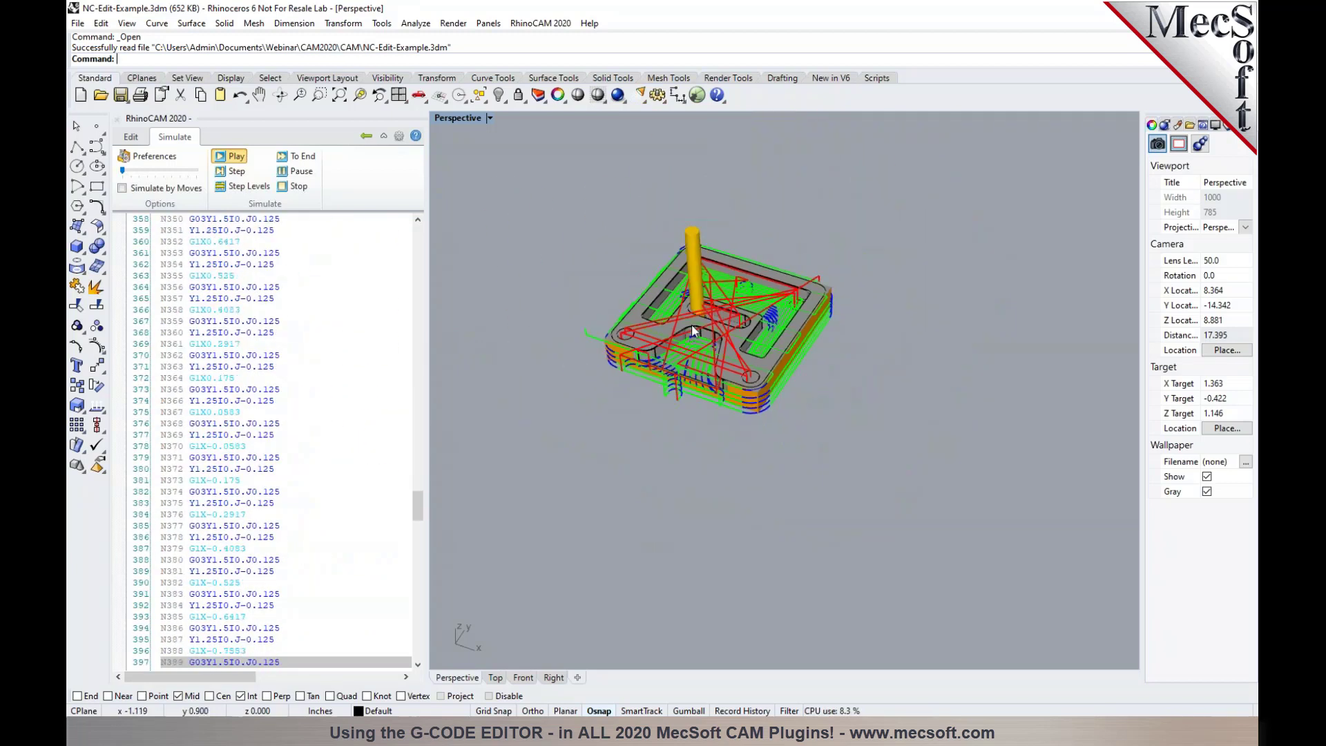
pyautogui.scroll(5, 690, 325)
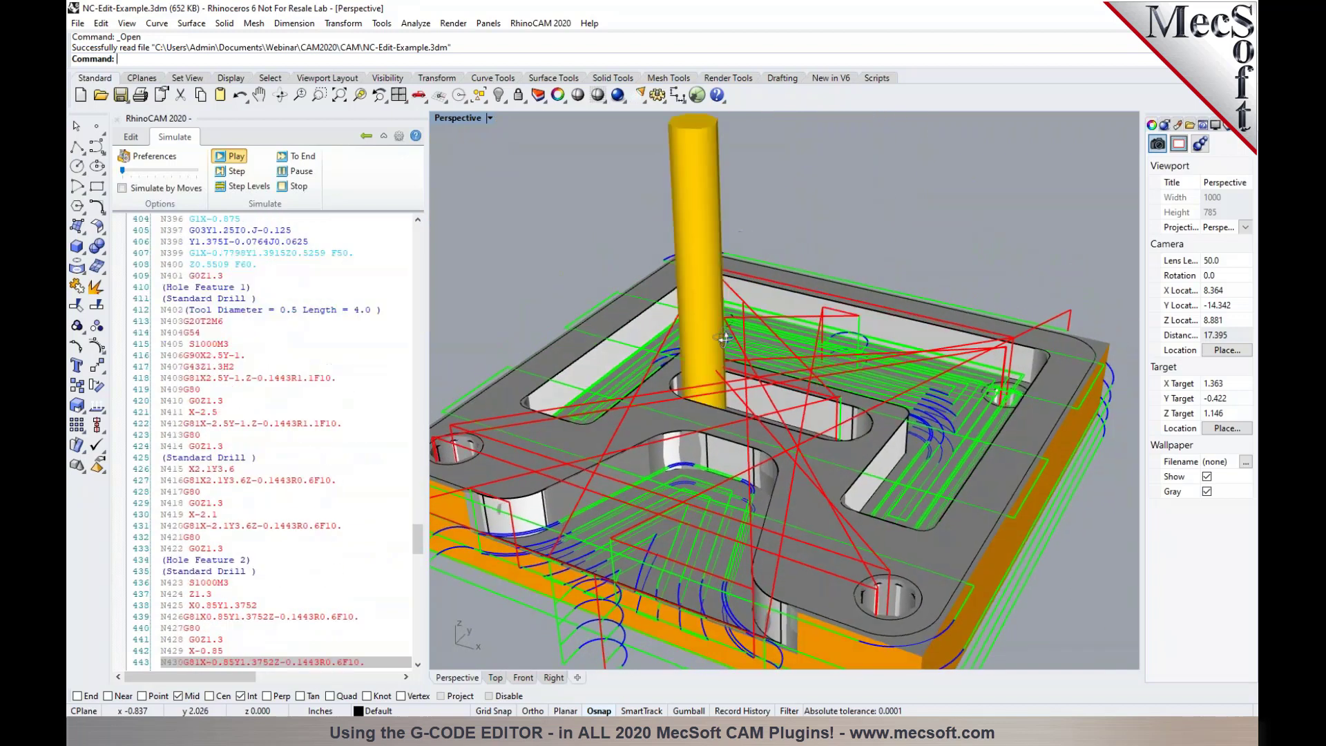
pyautogui.scroll(-5, 723, 339)
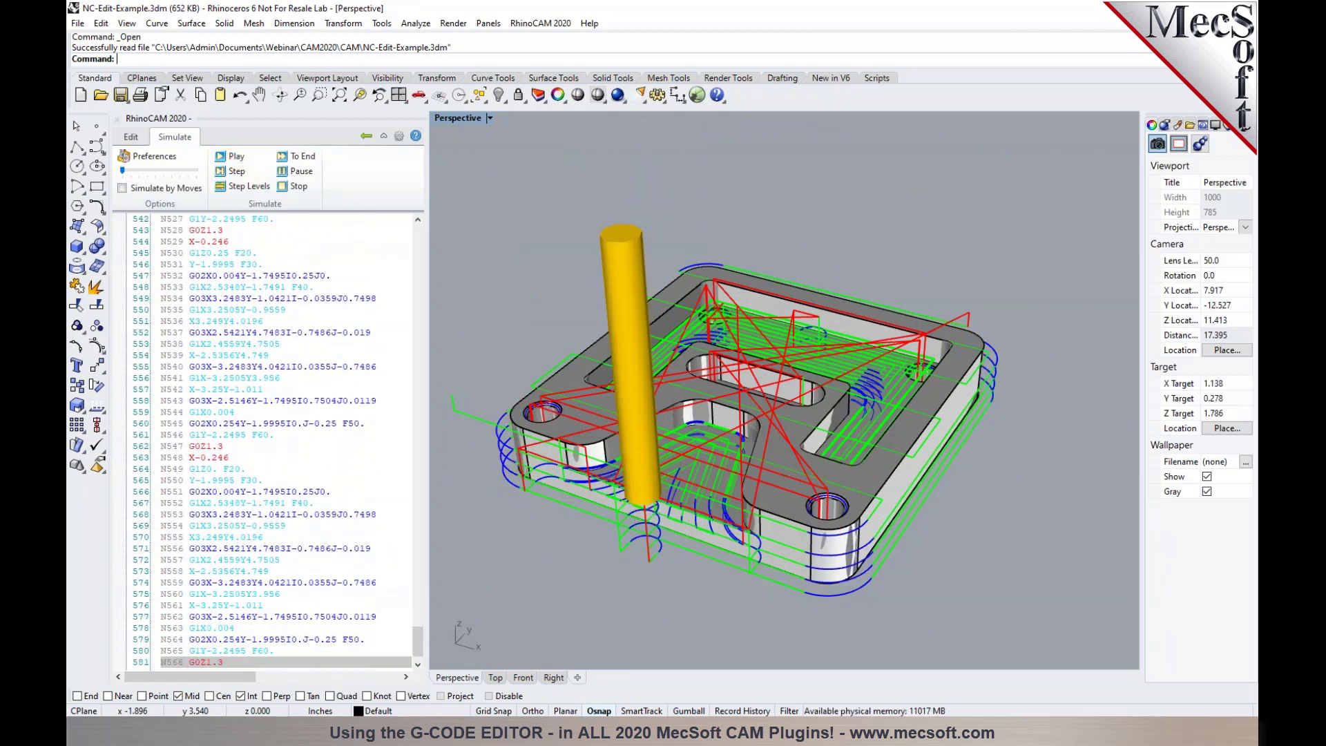
pyautogui.moveTo(828, 346); pyautogui.dragTo(875, 384, button='right')
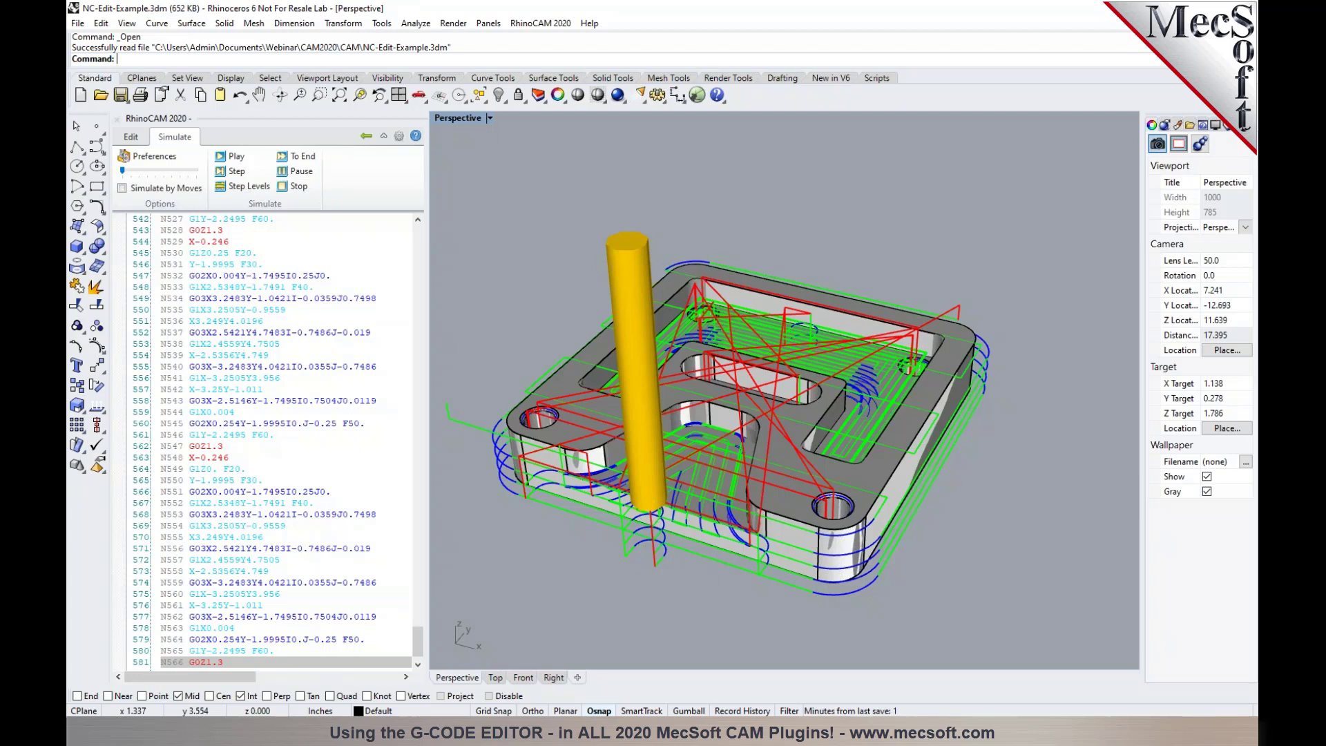
pyautogui.click(925, 458)
# Hide the selected part polysurface and inspect the machined pockets and holes in the stock.
pyautogui.hotkey('ctrl', 'h')
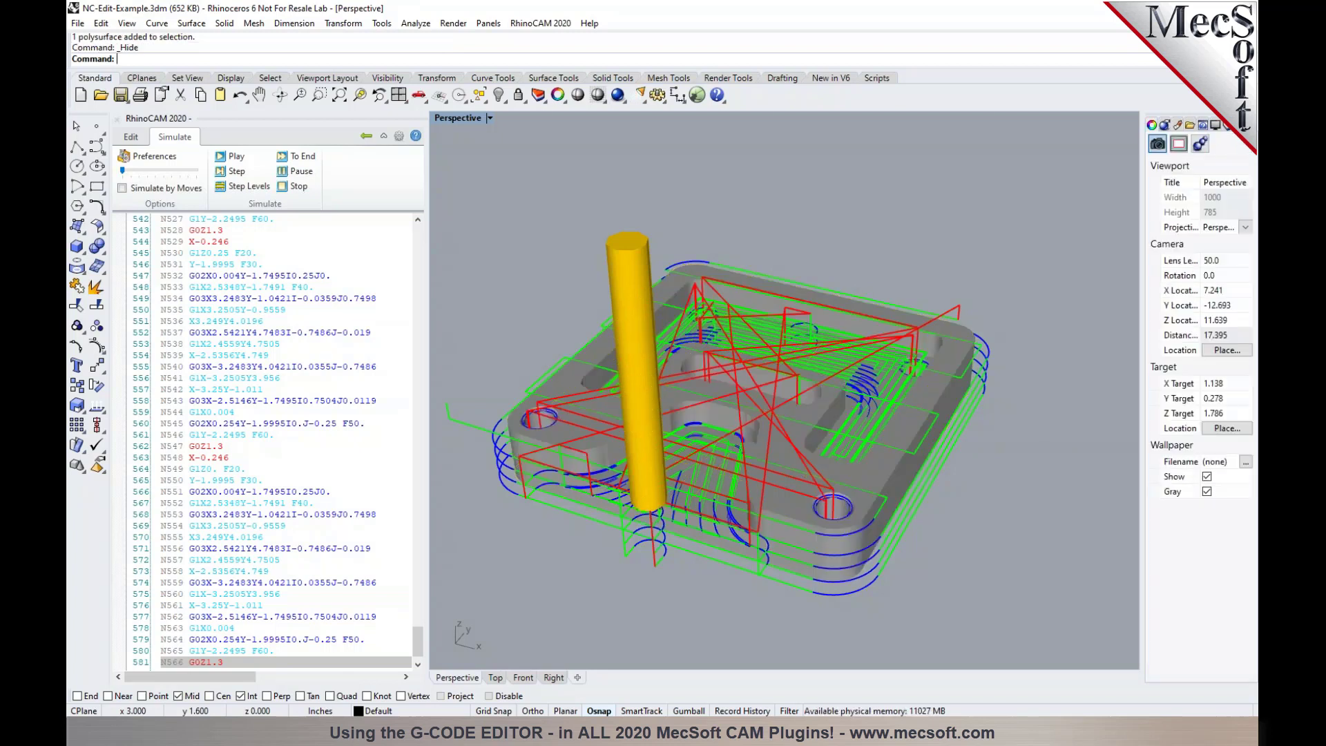
pyautogui.moveTo(923, 445); pyautogui.dragTo(939, 470, button='right')
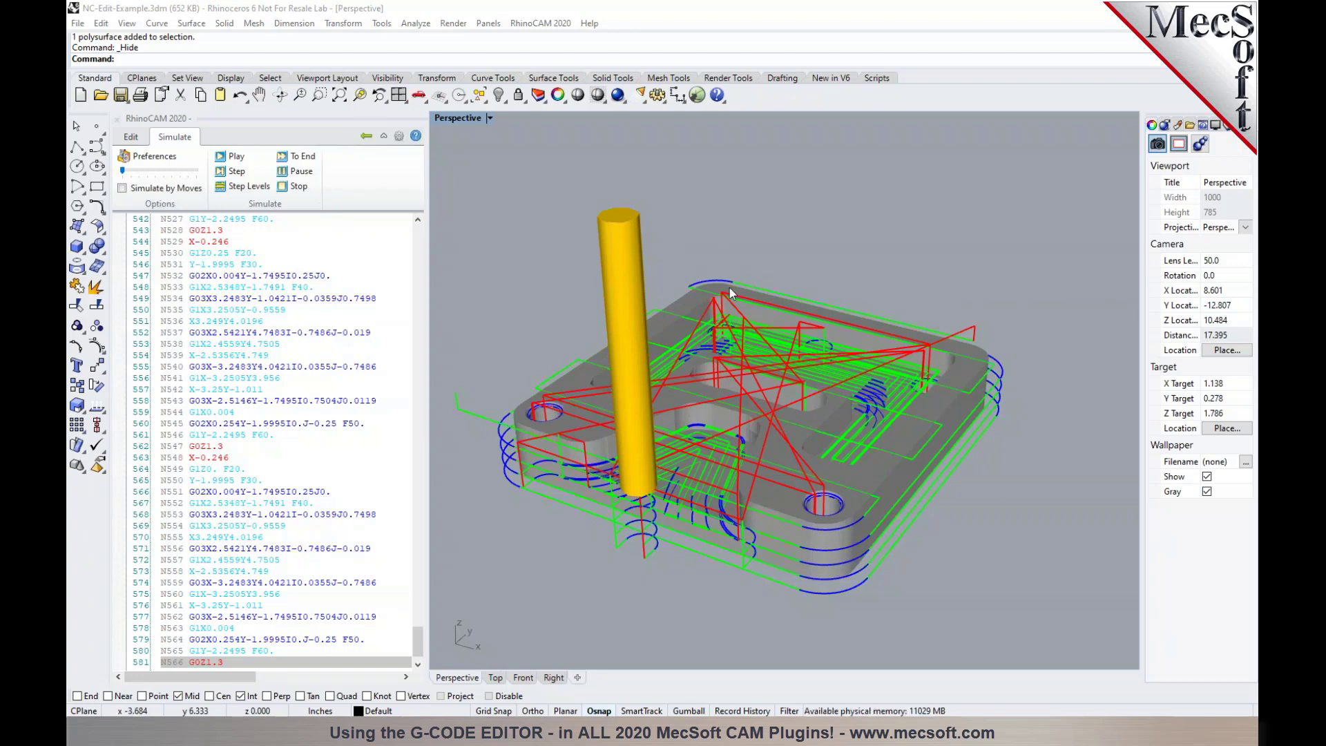
pyautogui.moveTo(734, 366); pyautogui.dragTo(734, 363, button='right')
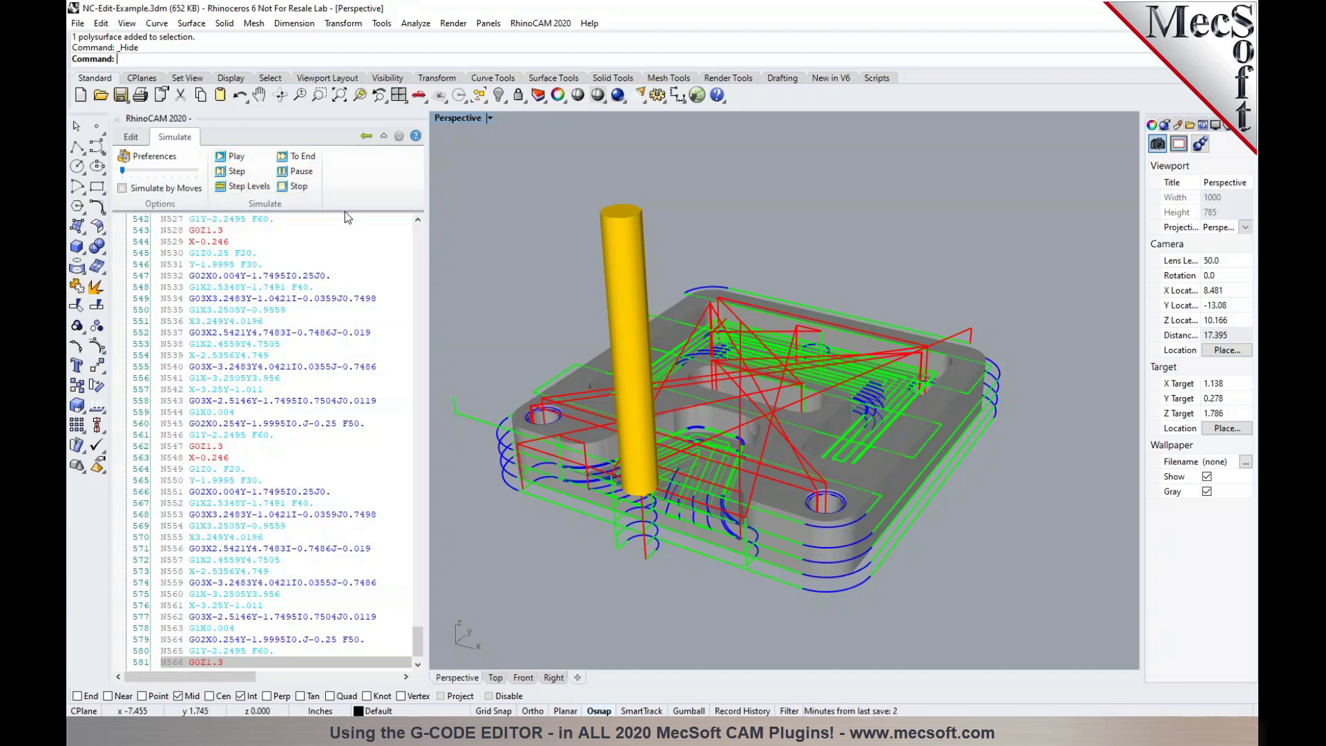
# Leave the code listing for the project overview listing NC-Edit-Example.nc's tools #14, #1, #2, #8.
pyautogui.click(130, 136)
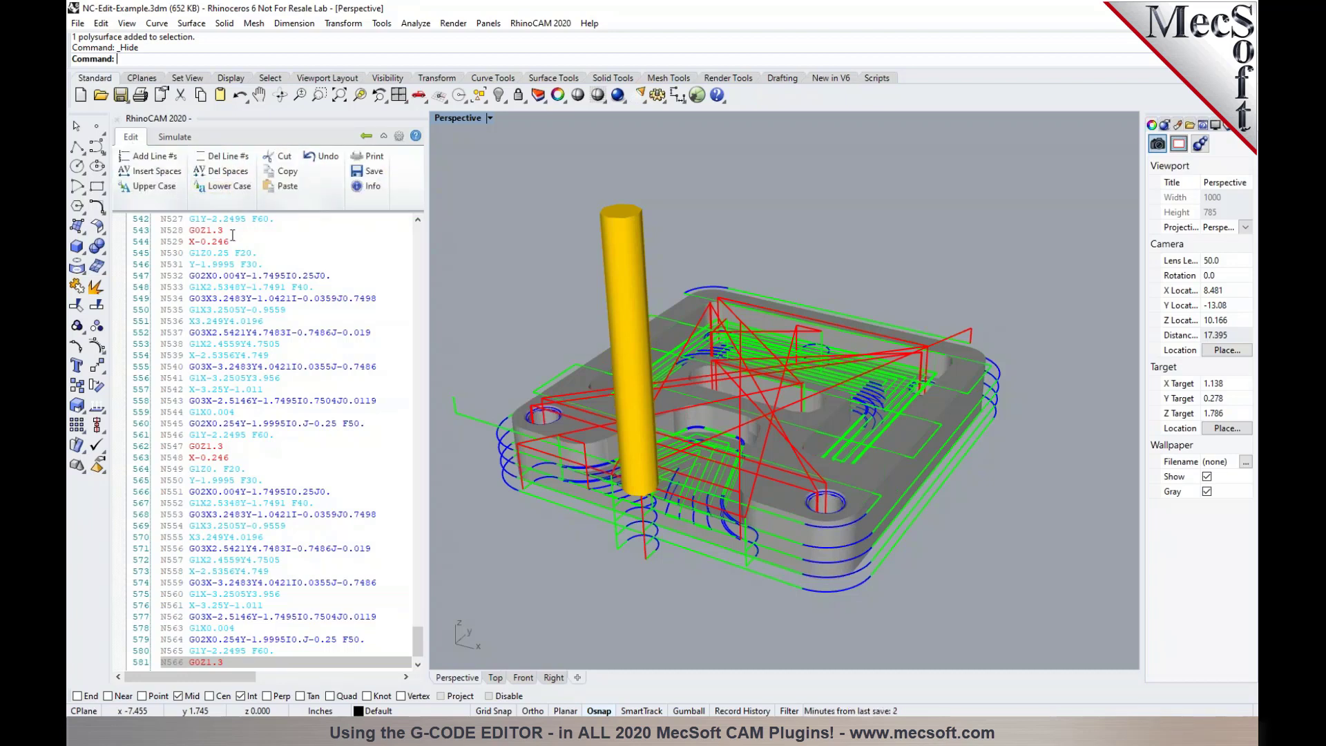
pyautogui.scroll(10, 310, 274)
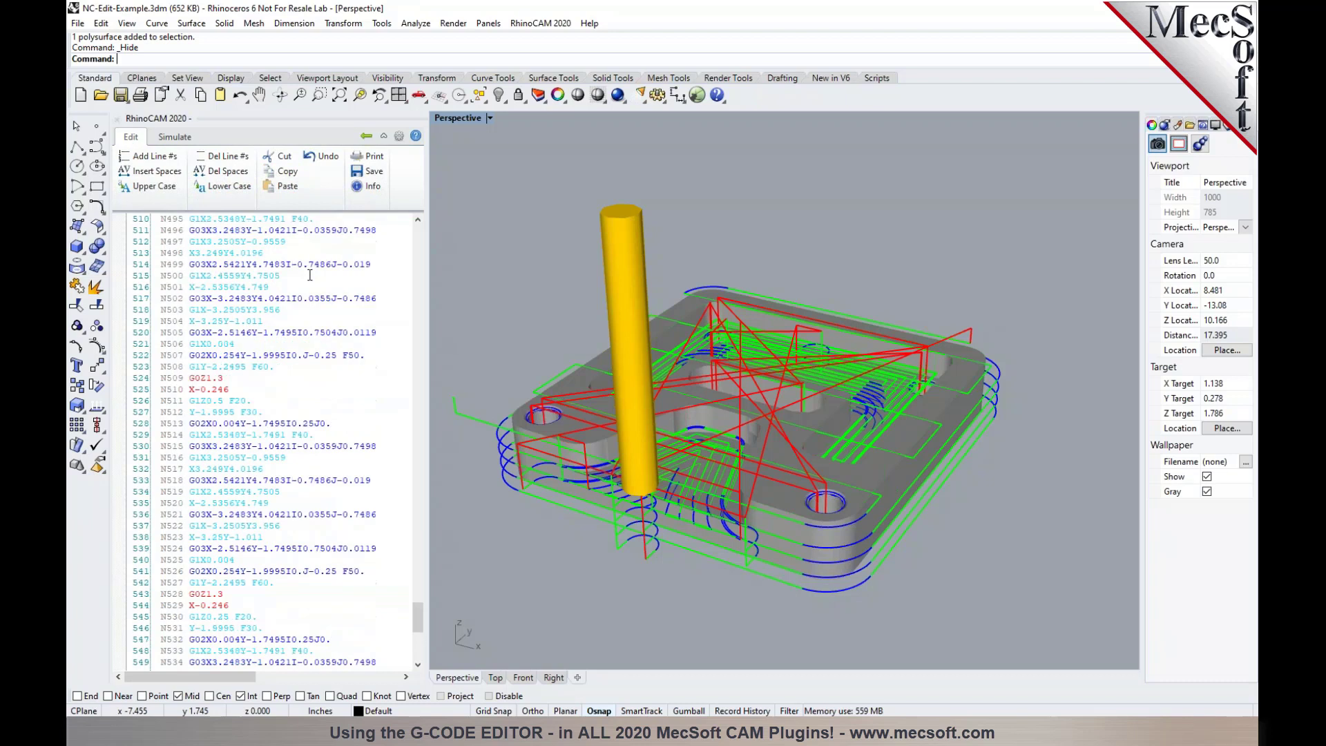
pyautogui.click(363, 137)
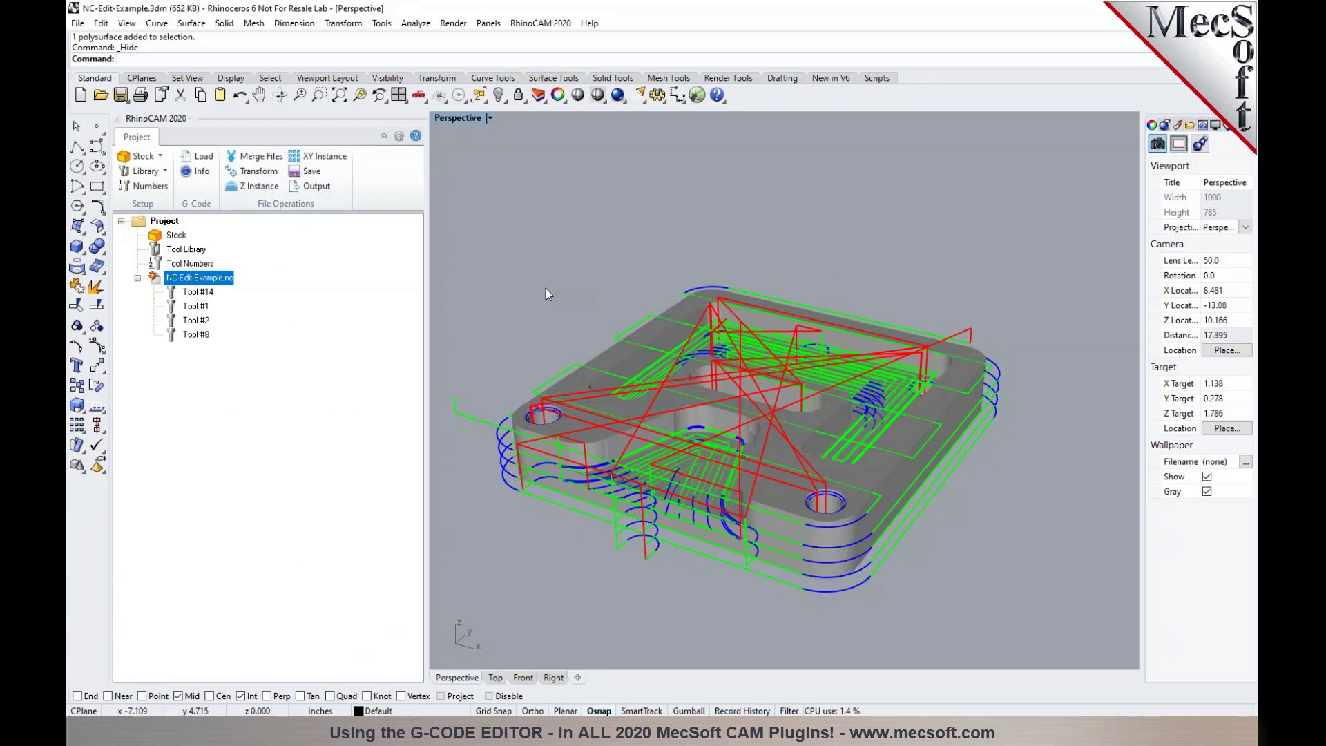
pyautogui.scroll(-4, 652, 311)
pyautogui.scroll(3, 788, 326)
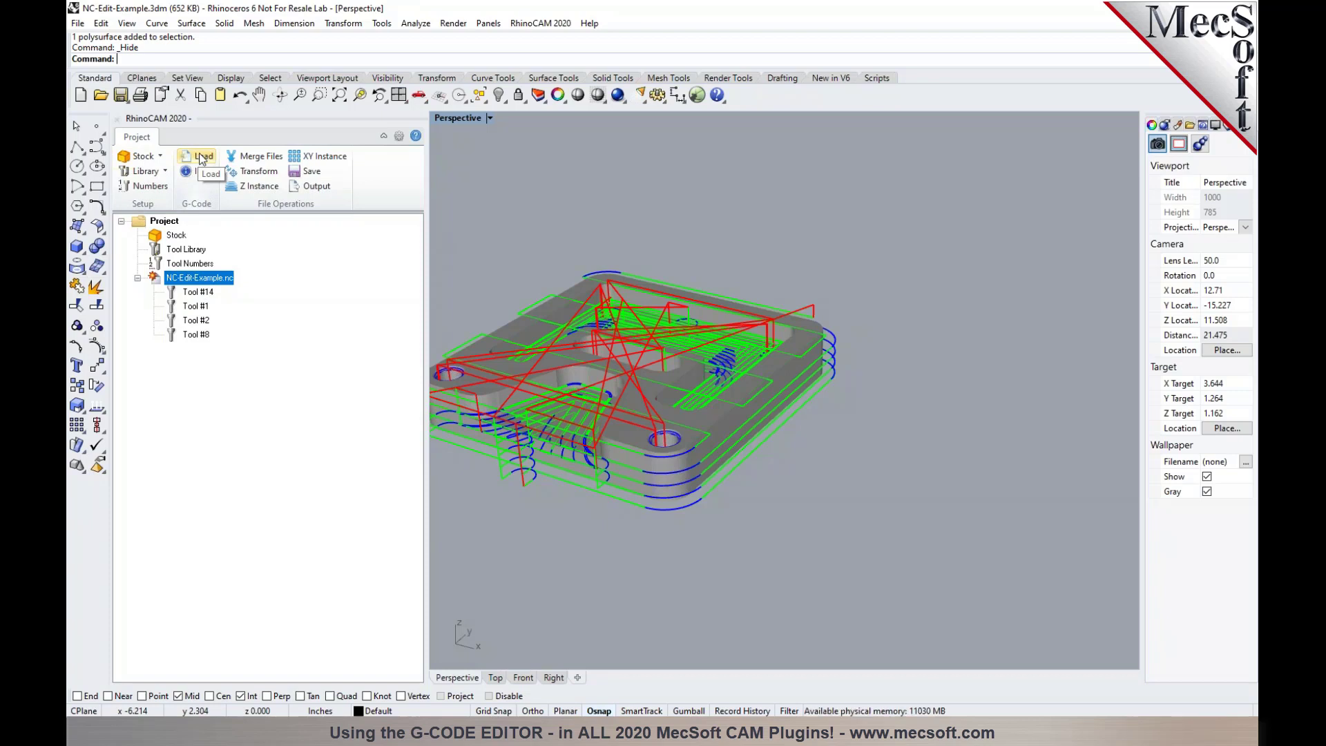
pyautogui.keyDown('shift'); pyautogui.moveTo(708, 449); pyautogui.dragTo(811, 467, button='right'); pyautogui.keyUp('shift')
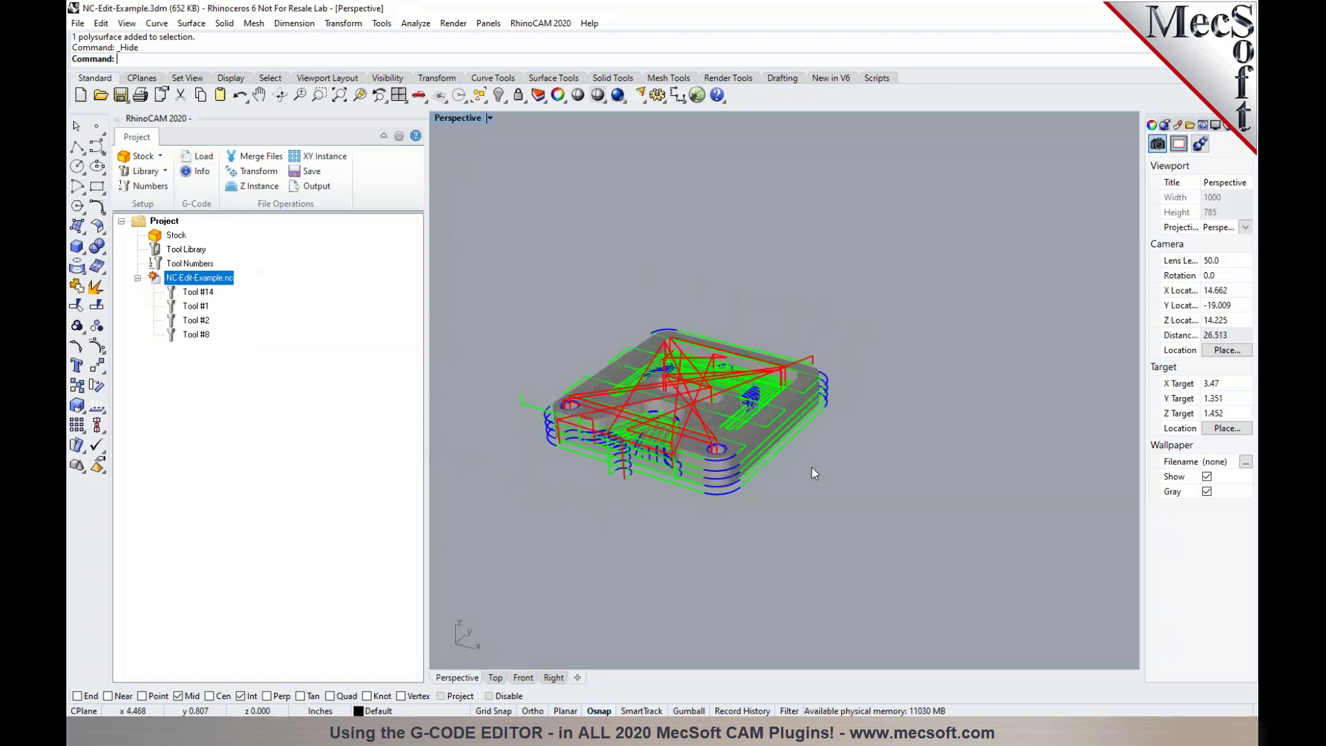